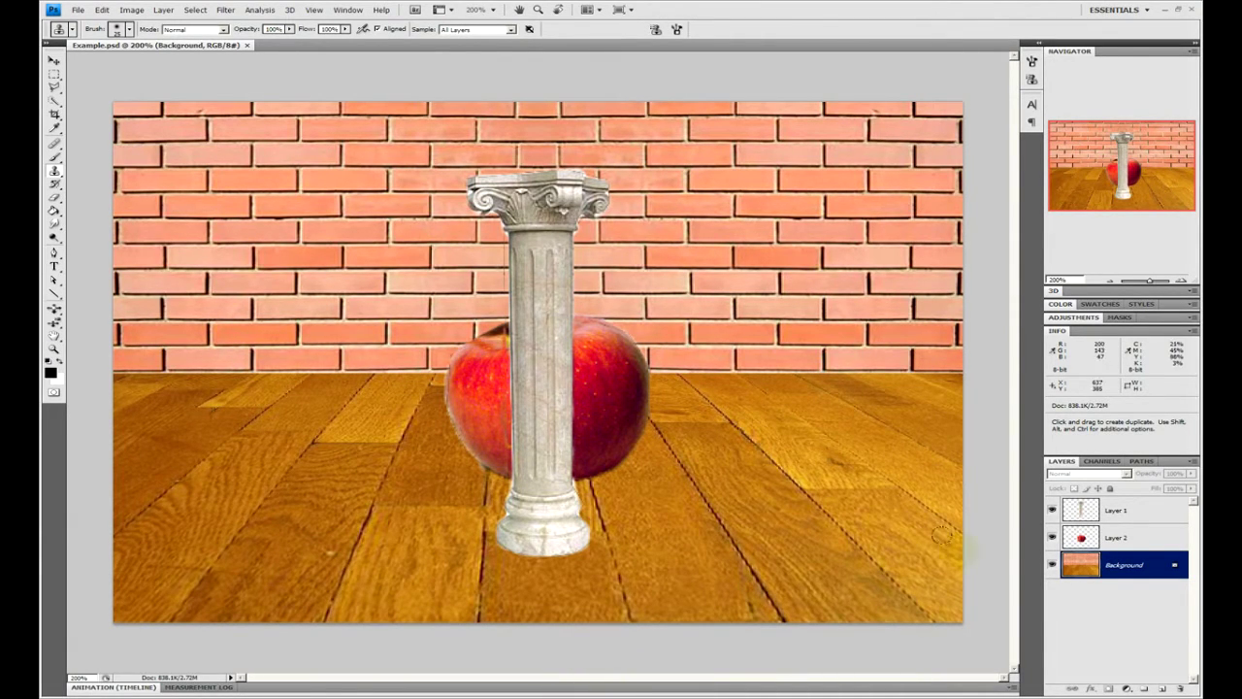
Hide Layer 1 and Layer 2 and create a new empty layer above the Background
drag(1053, 524, 1053, 537)
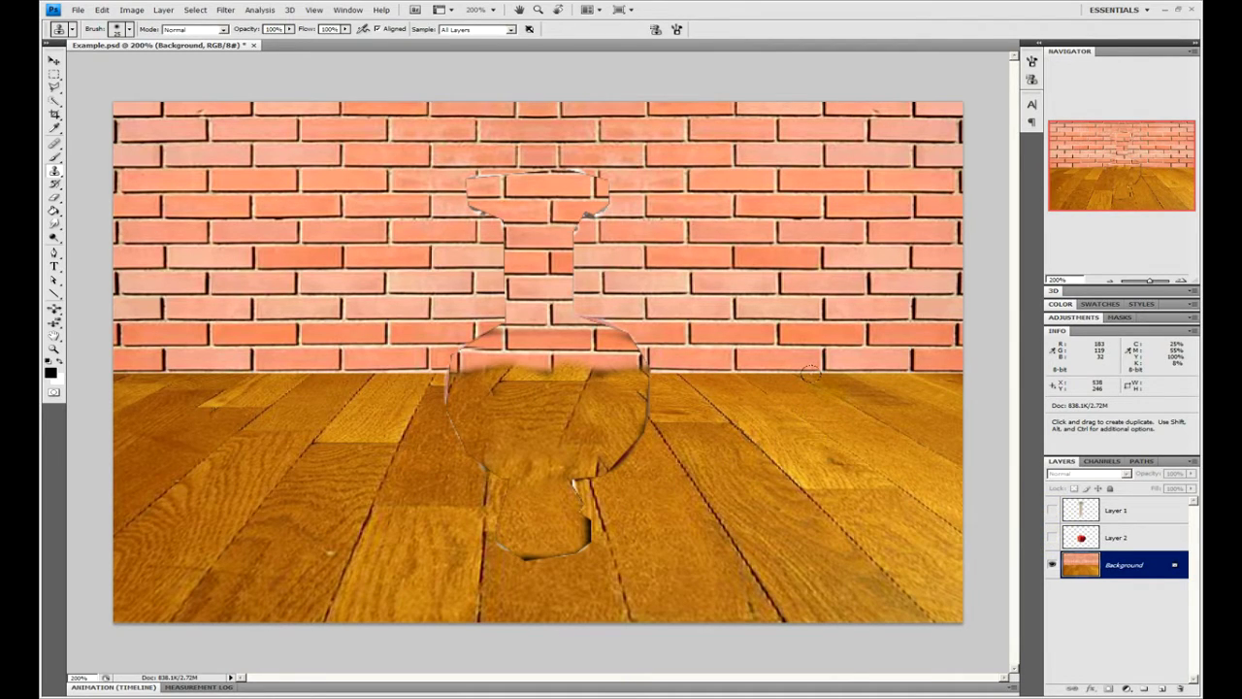
click(1164, 688)
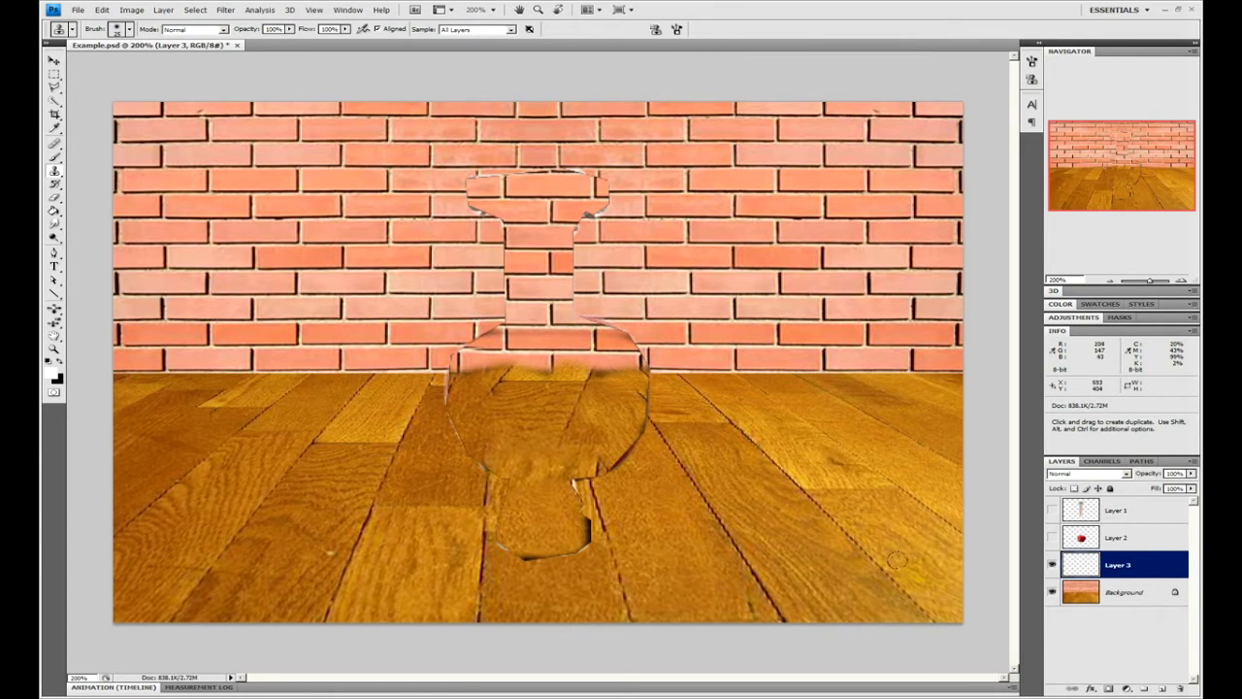
Marquee-select the brick wall, fill it with black on the new layer, and deselect
click(56, 75)
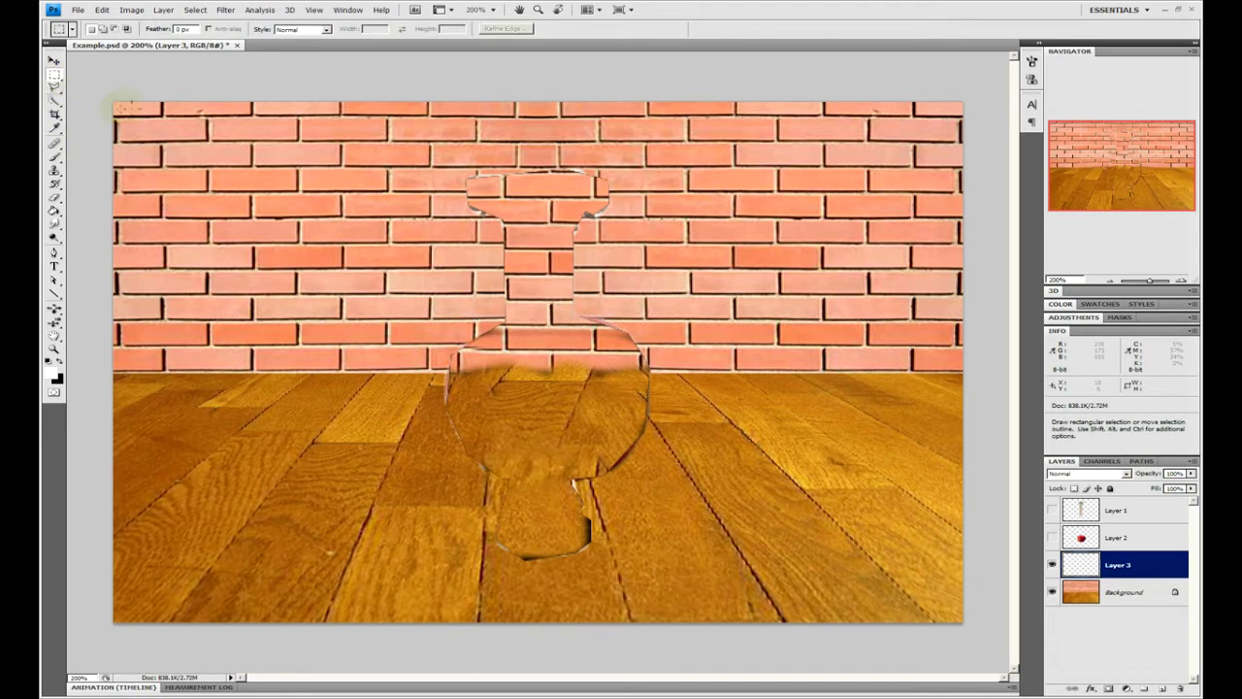
drag(685, 253, 993, 374)
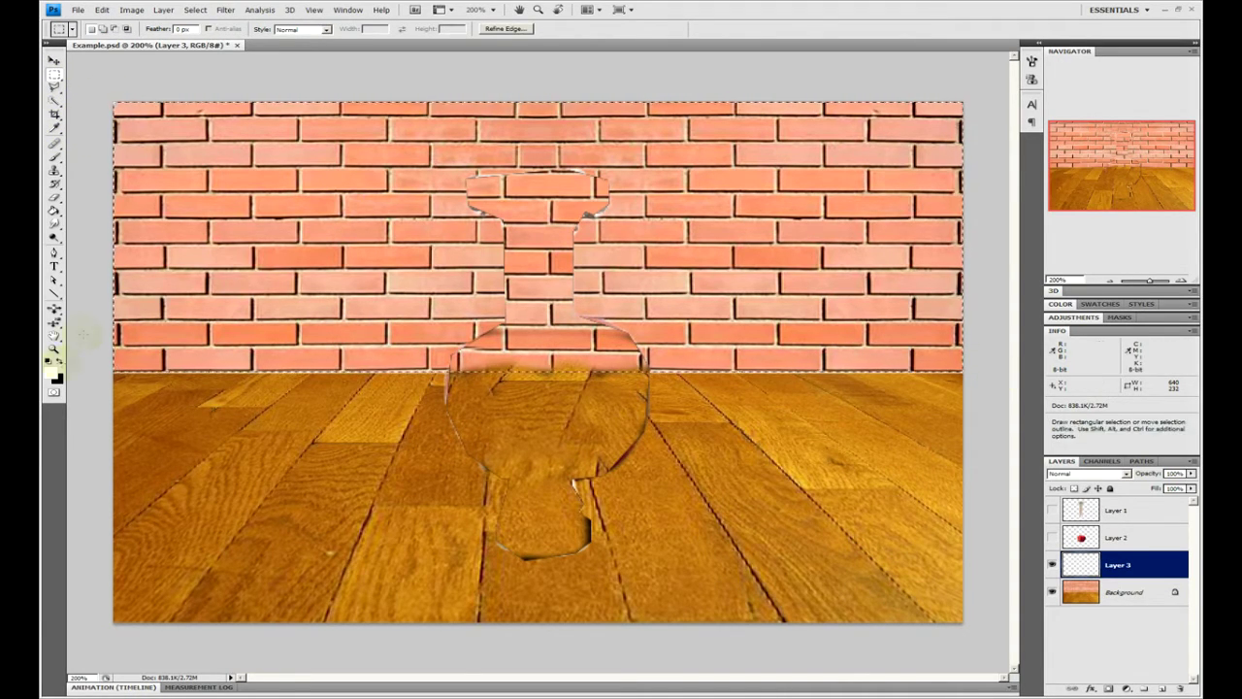
click(53, 370)
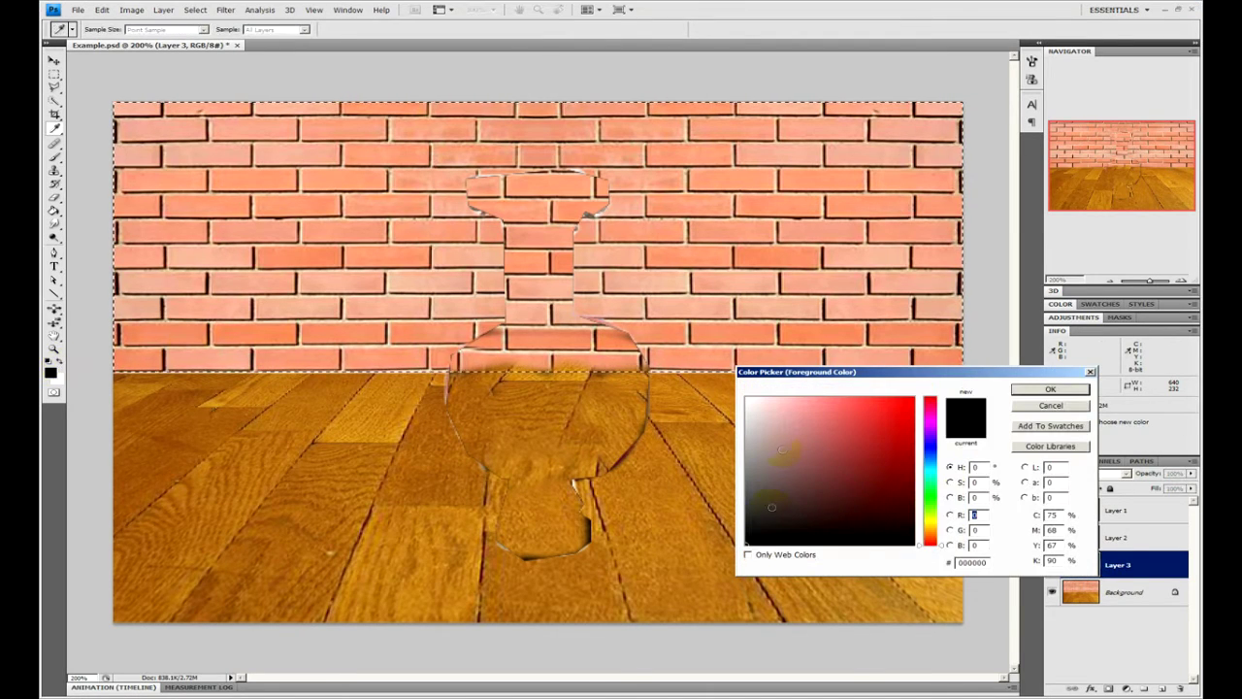
click(1041, 388)
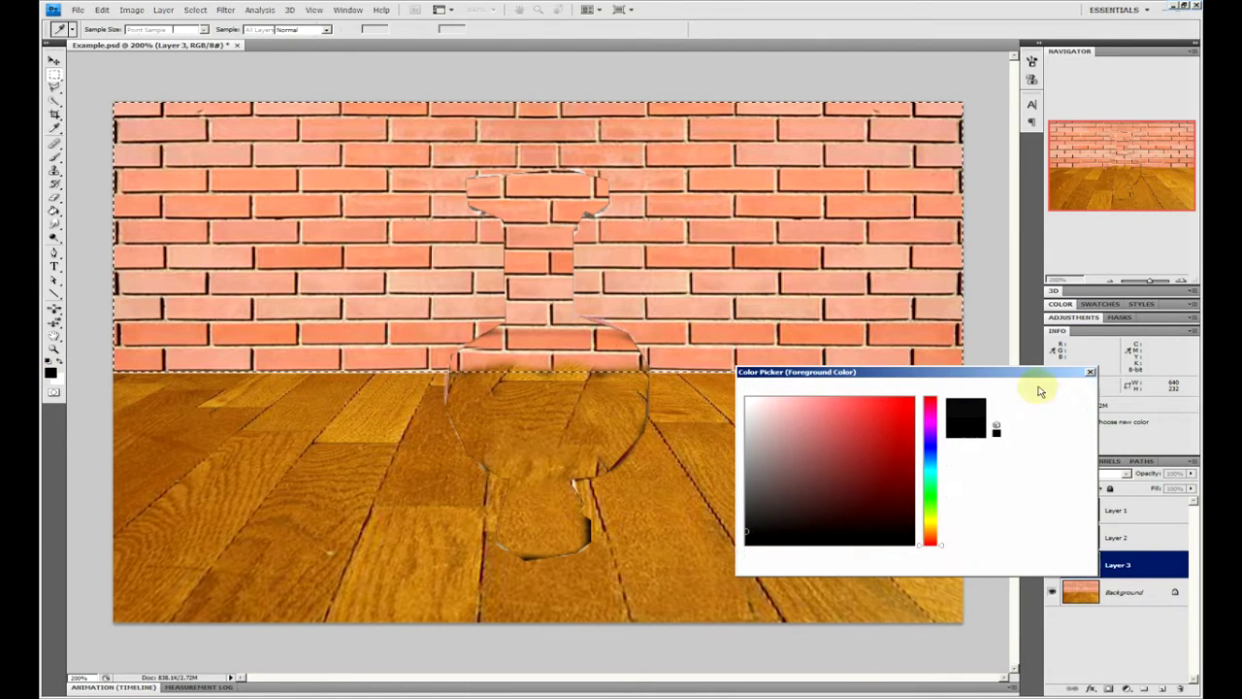
key(alt+BackSpace)
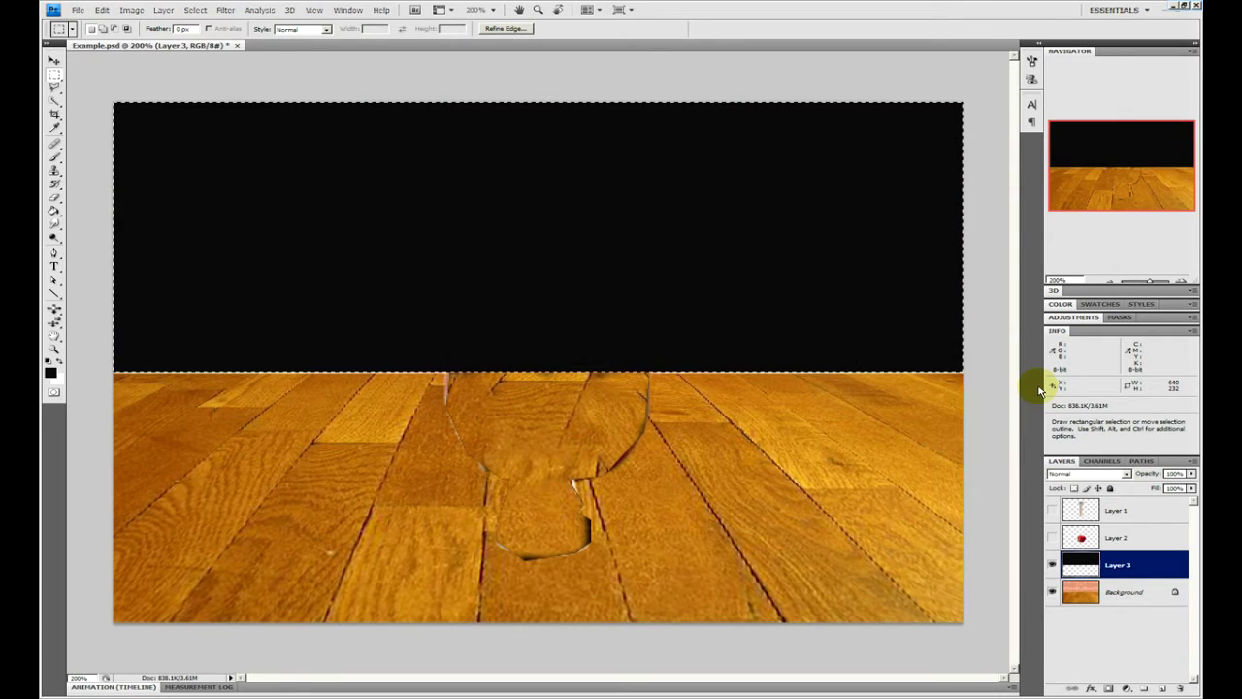
key(ctrl+d)
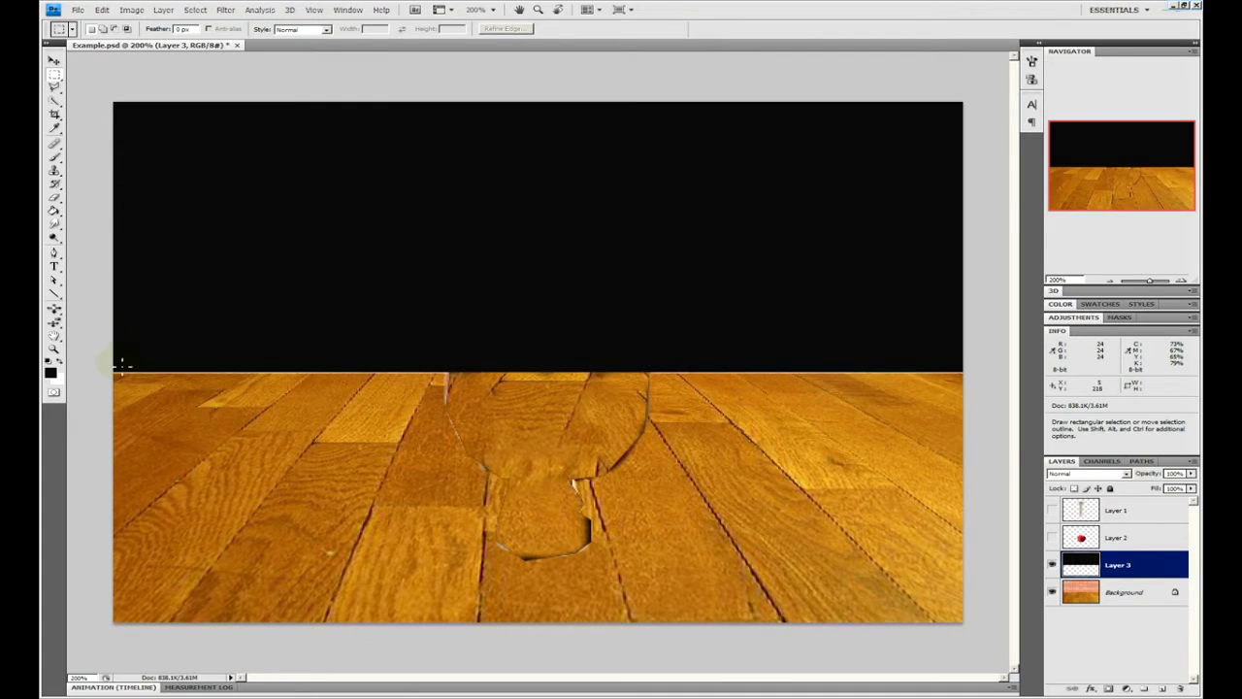
Select the wooden floor area and set the foreground colour to white
drag(102, 372, 976, 682)
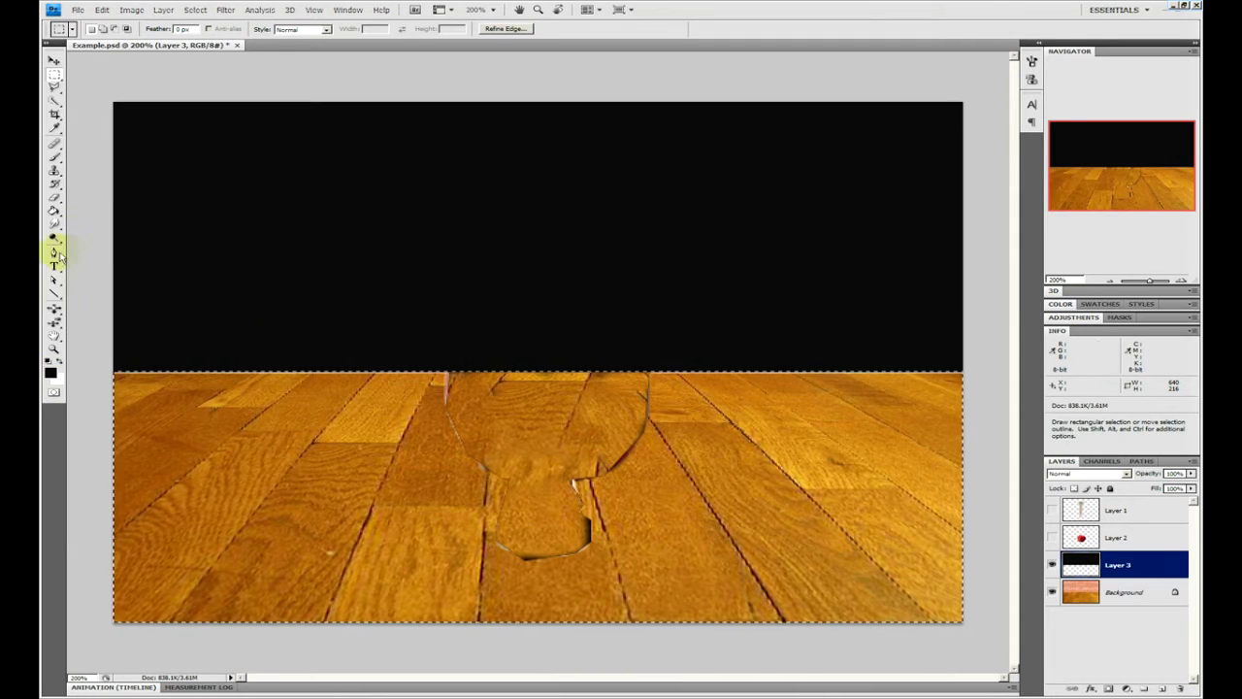
click(55, 129)
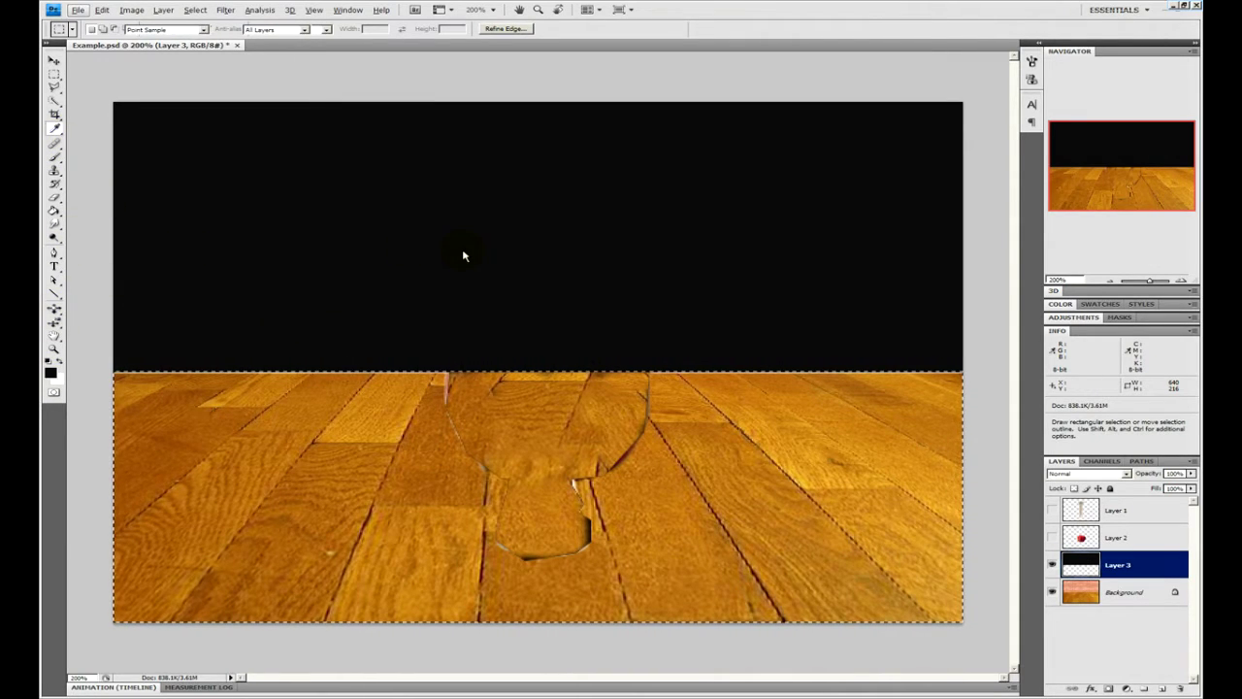
click(55, 367)
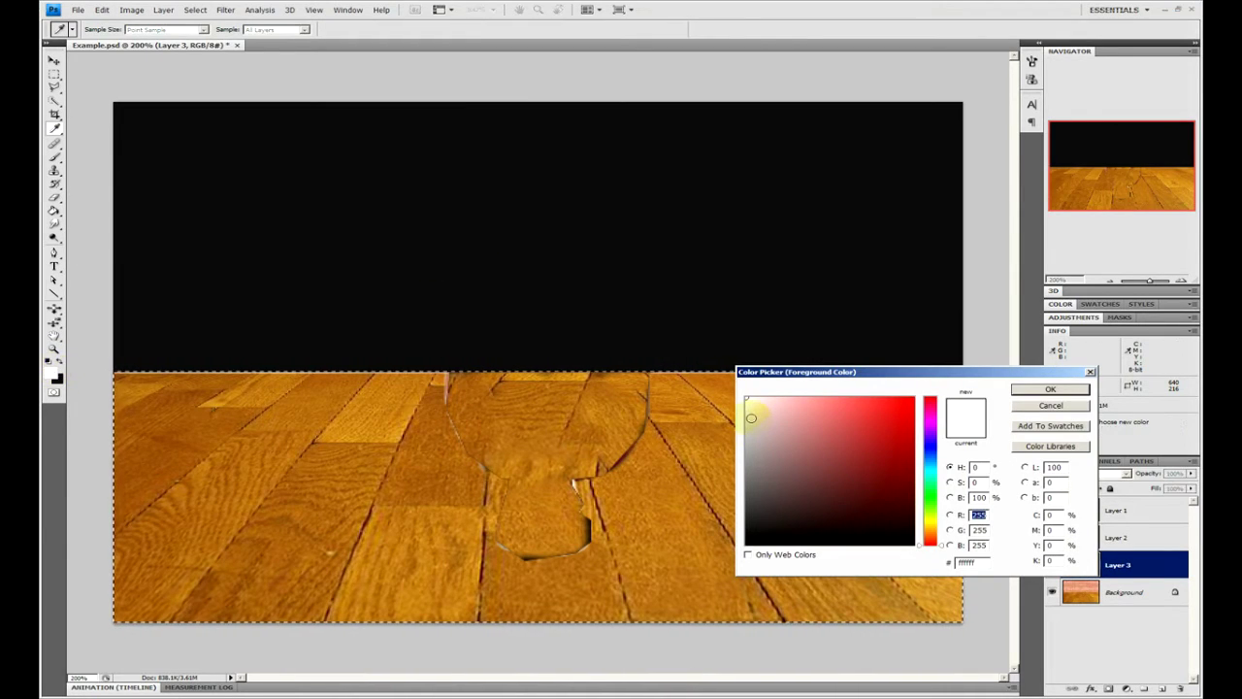
click(1050, 389)
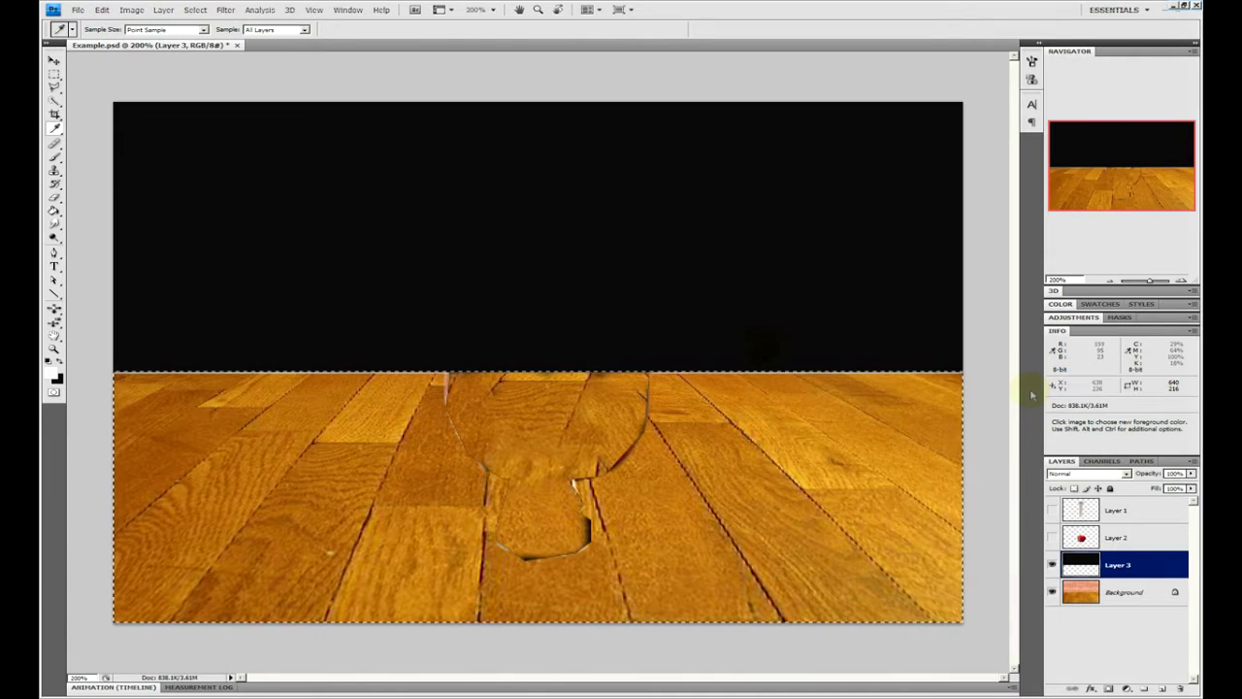
Draw a vertical black-to-white gradient down the floor with the Gradient Tool
mouse_move(55, 211)
mouse_down()
mouse_move(124, 221)
mouse_move(115, 209)
mouse_up()
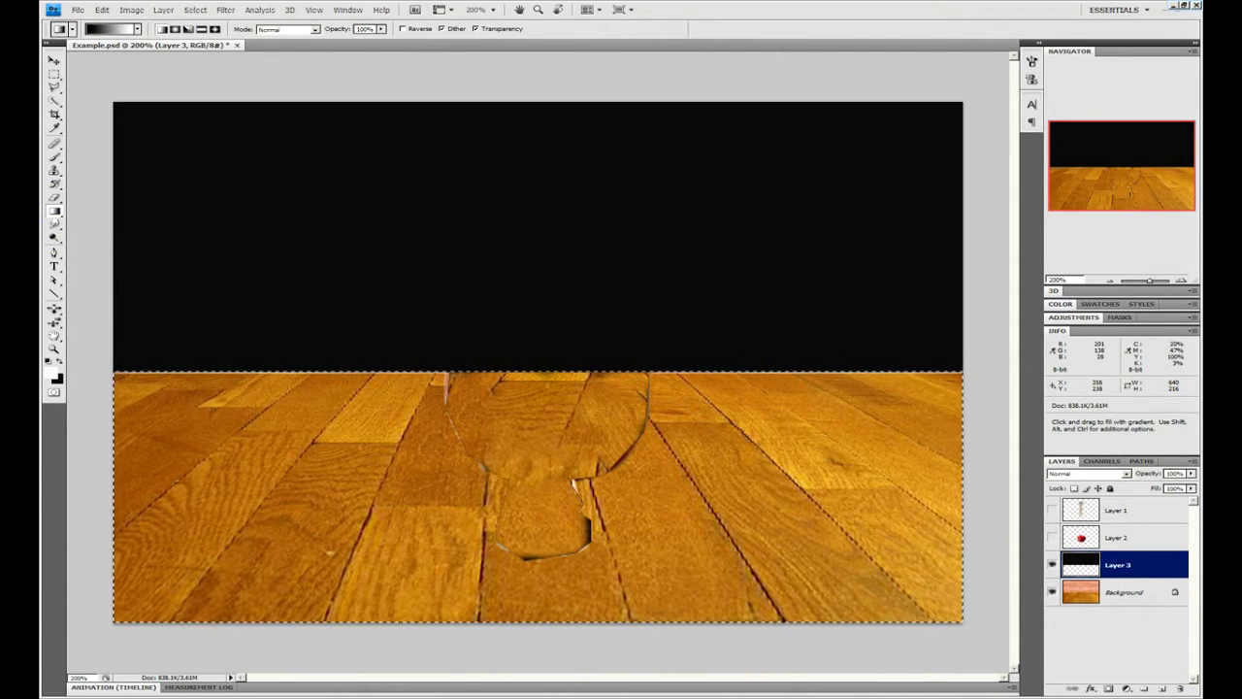
drag(543, 343, 543, 621)
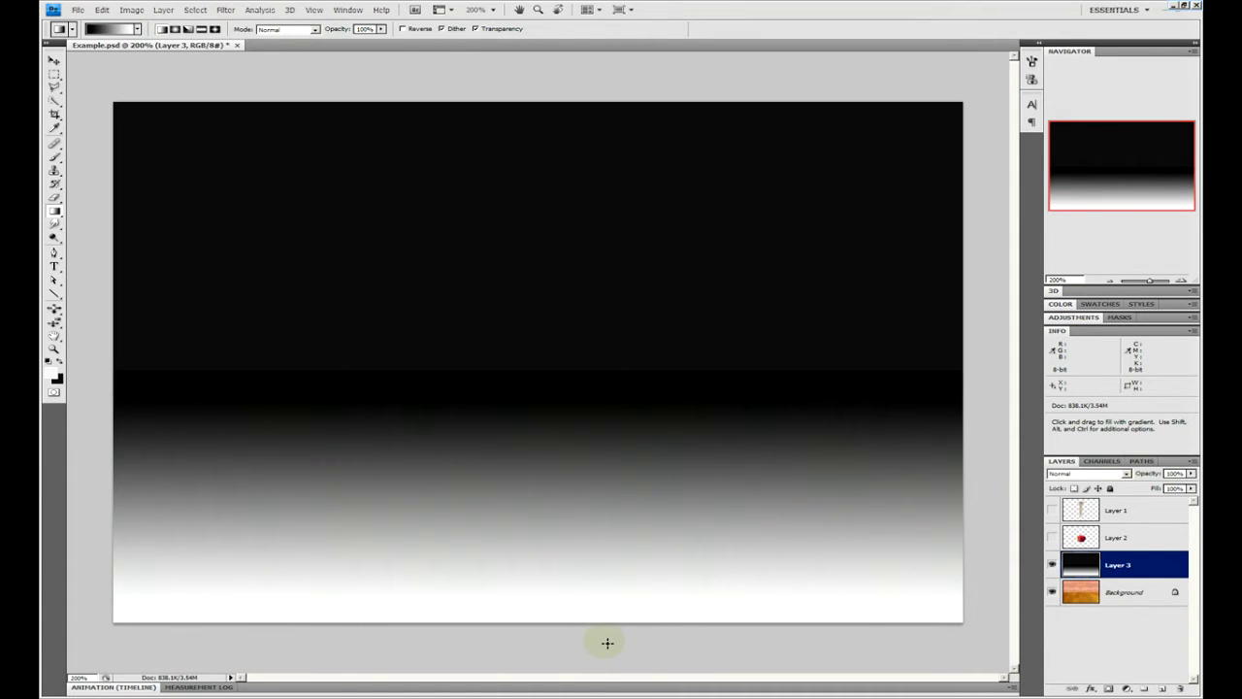
drag(608, 643, 563, 694)
key(m)
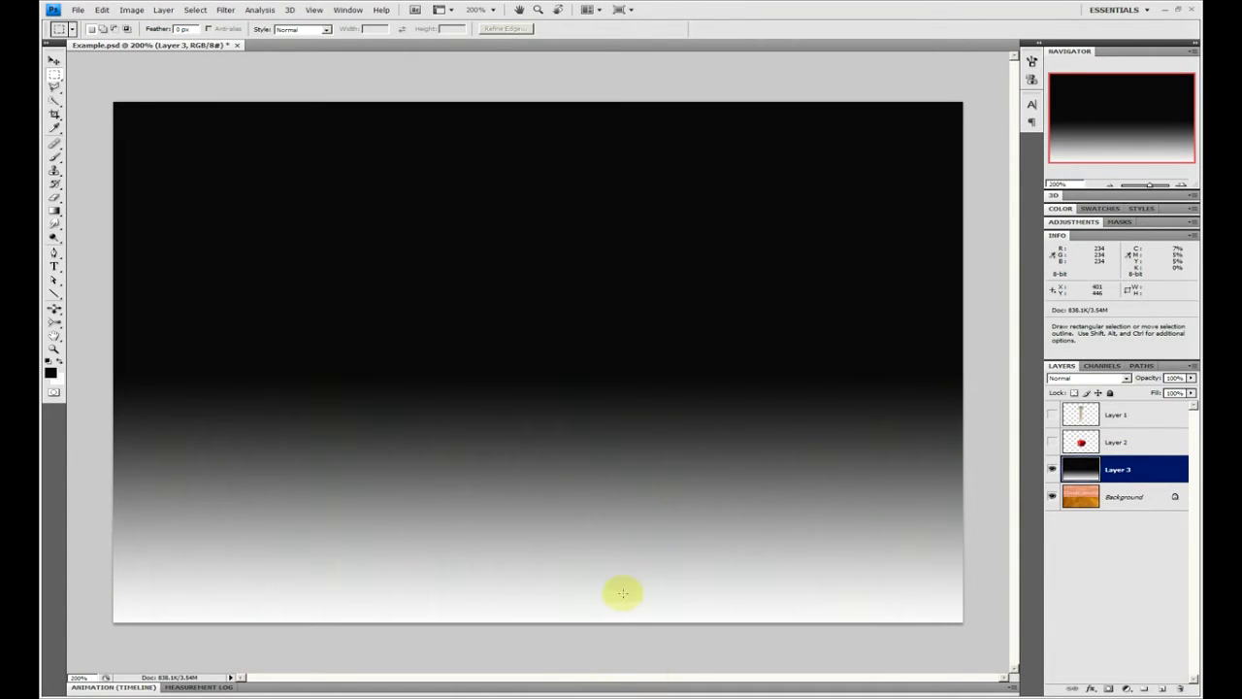
Convert Layer 3 with 3D > New Mesh From Grayscale > Plane
click(289, 12)
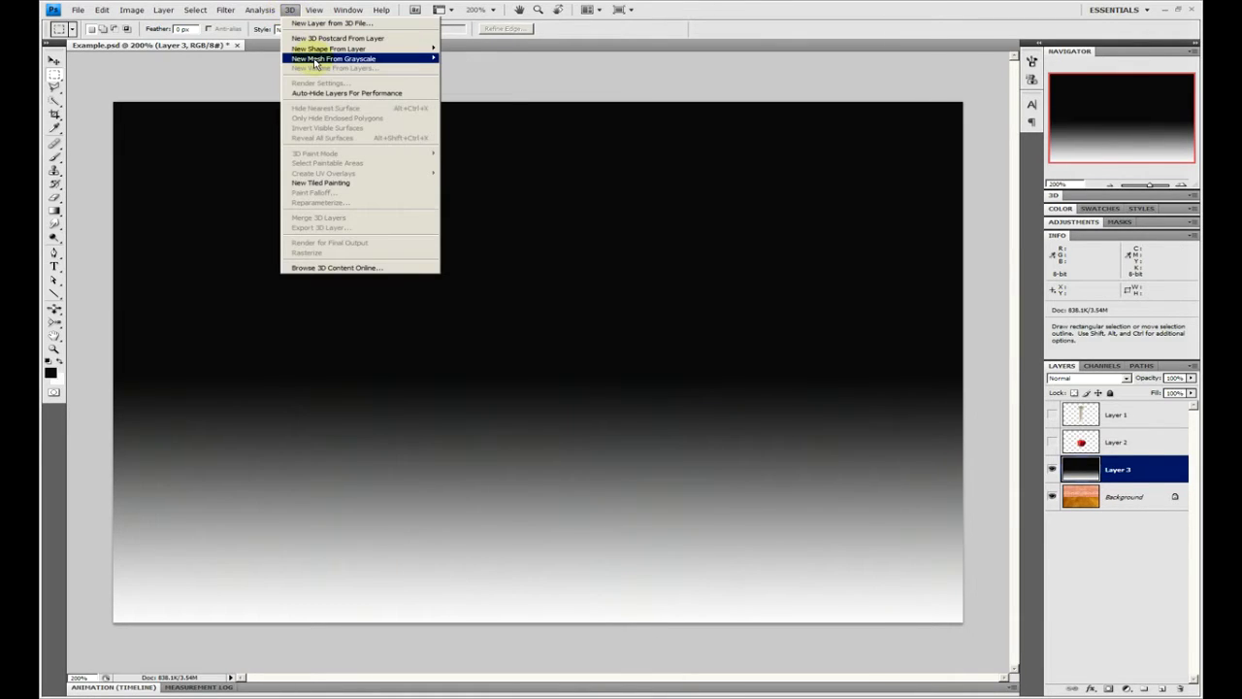
mouse_move(314, 64)
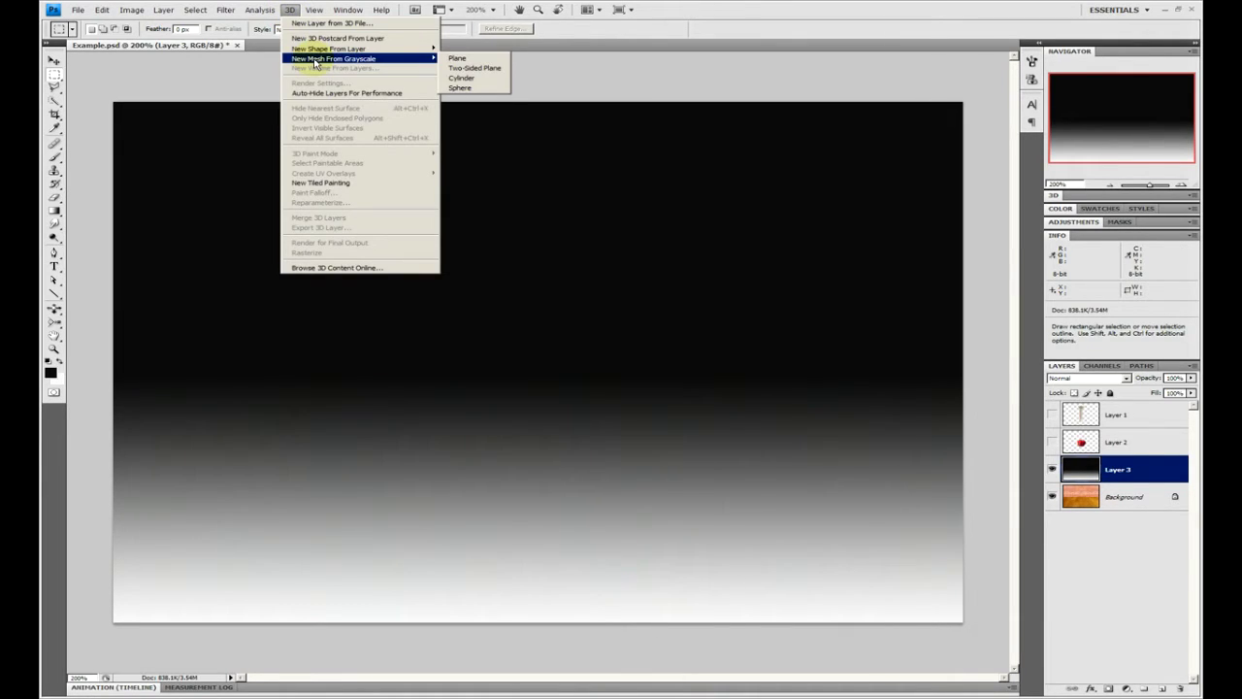
click(486, 60)
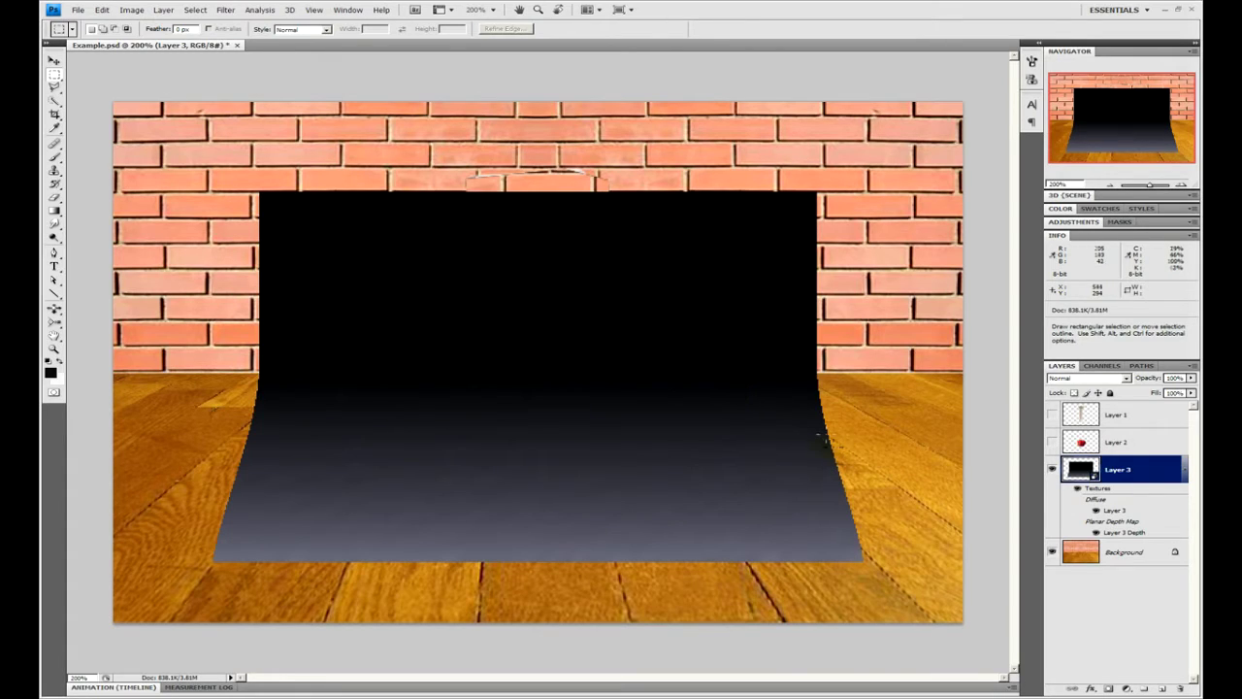
Paste the Background's brick-and-floor image into Layer 3's Diffuse texture and save it
click(1080, 551)
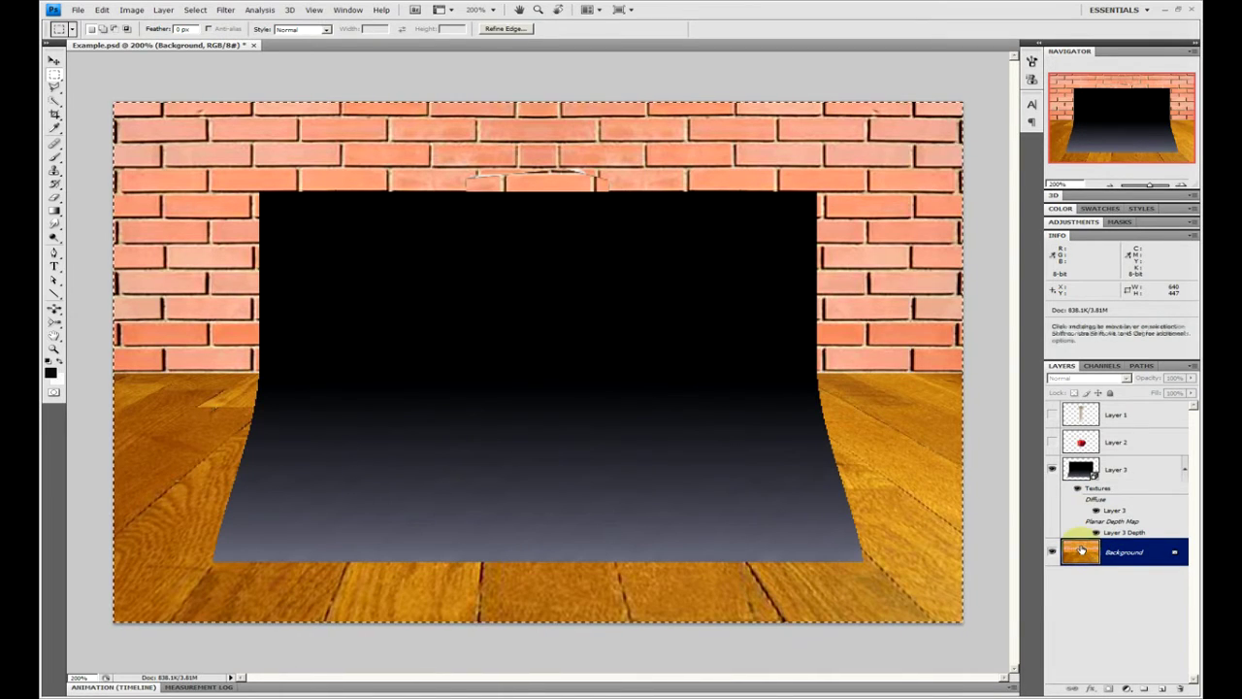
ctrl+click(1080, 551)
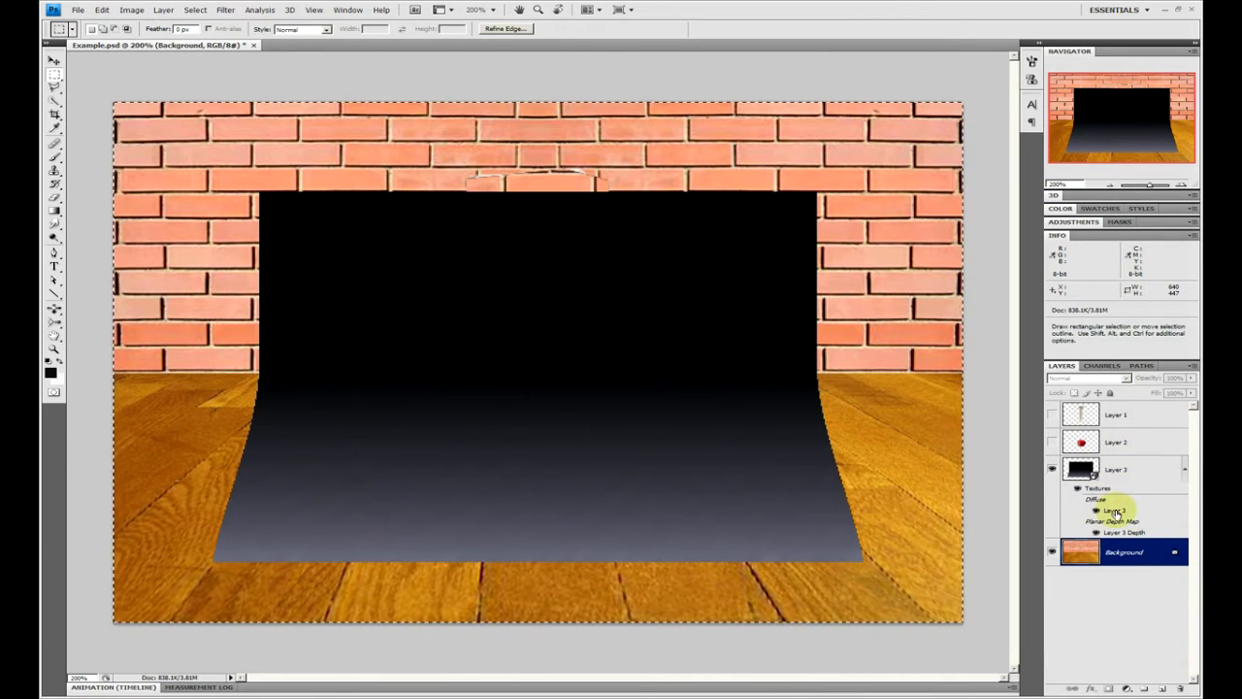
double_click(1114, 510)
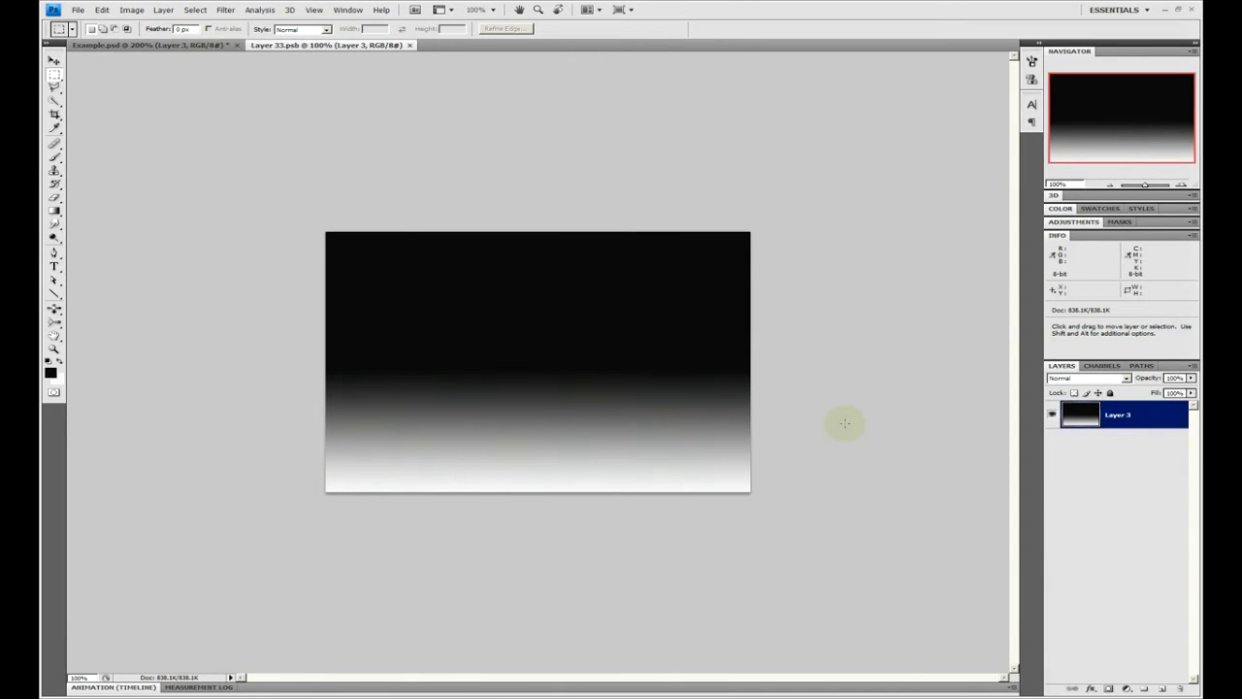
key(ctrl+v)
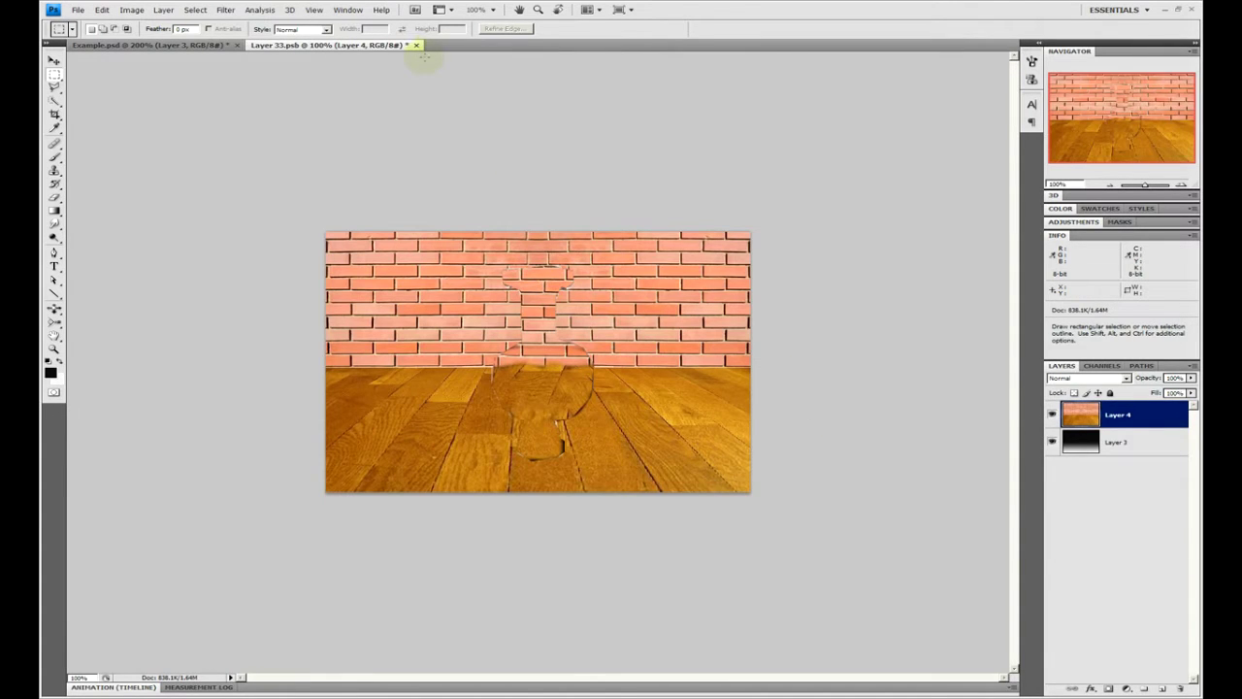
click(416, 44)
click(576, 263)
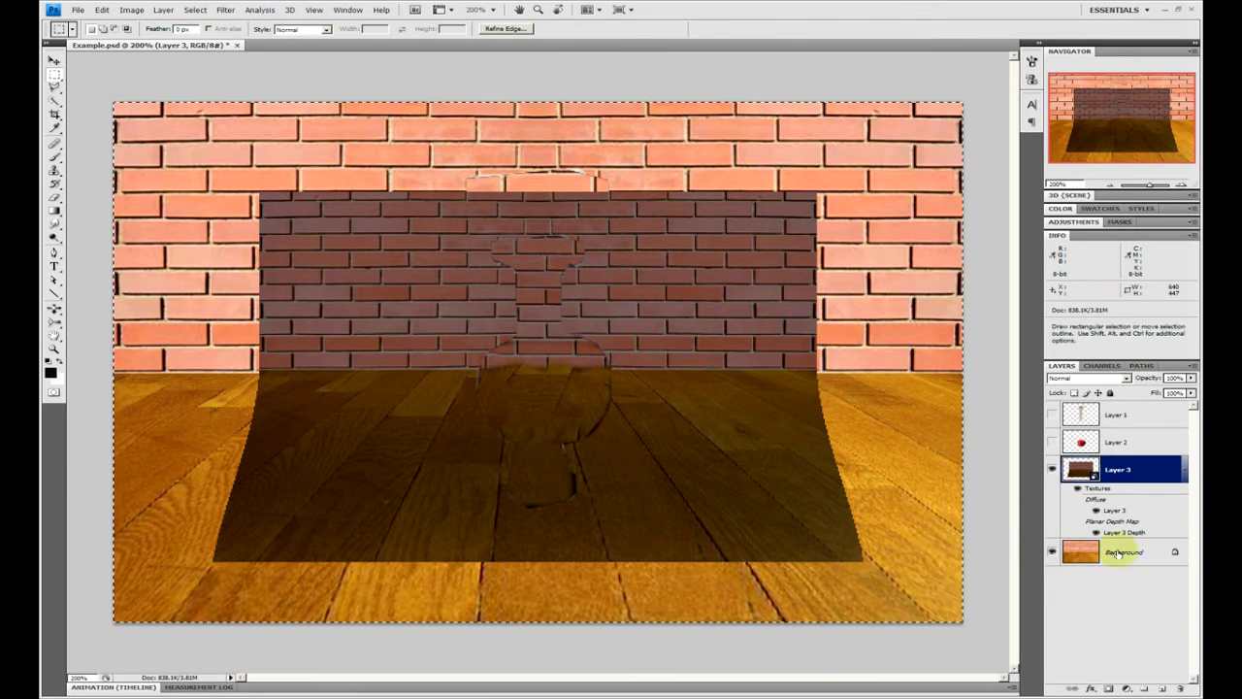
Hide the Background and slide the textured 3D plane forward until it fills the canvas
click(1051, 553)
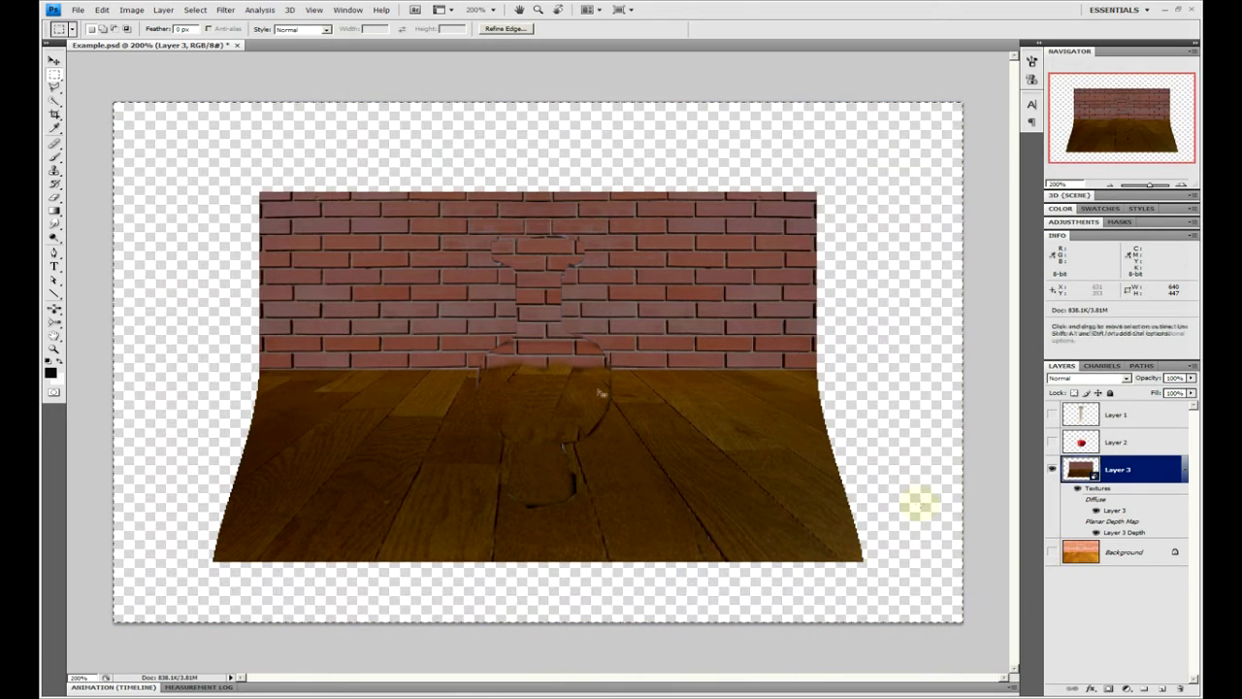
click(54, 309)
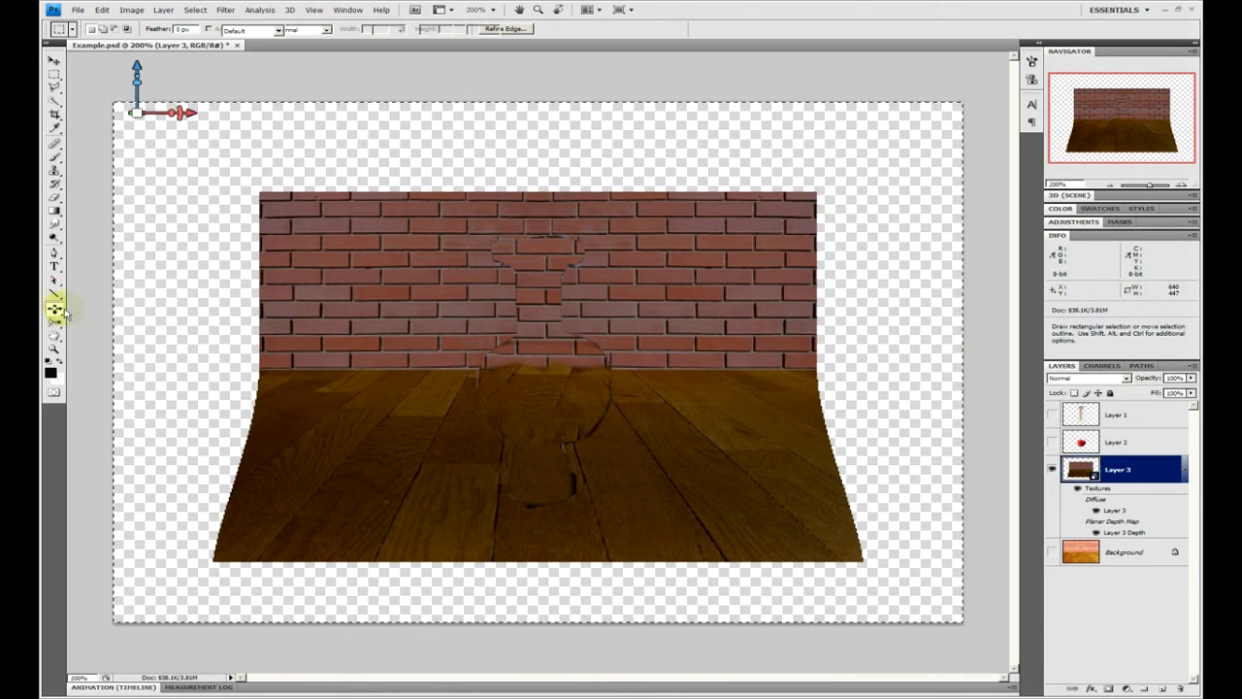
drag(532, 365, 466, 345)
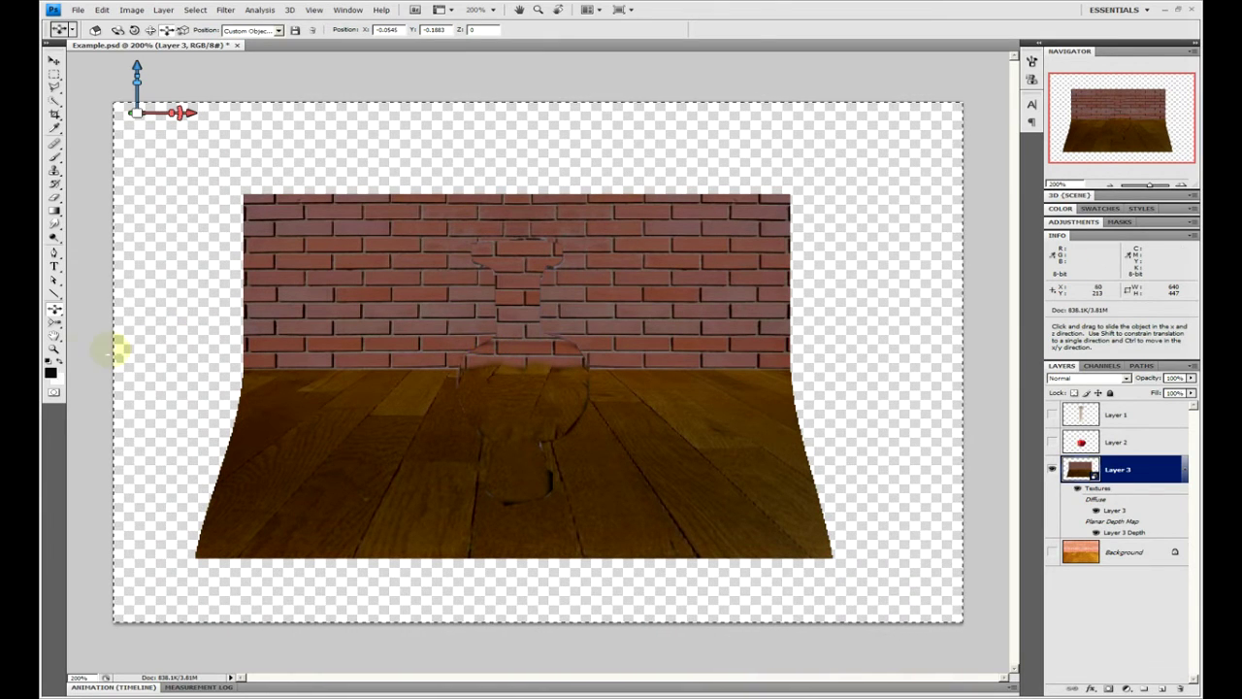
drag(443, 335, 468, 574)
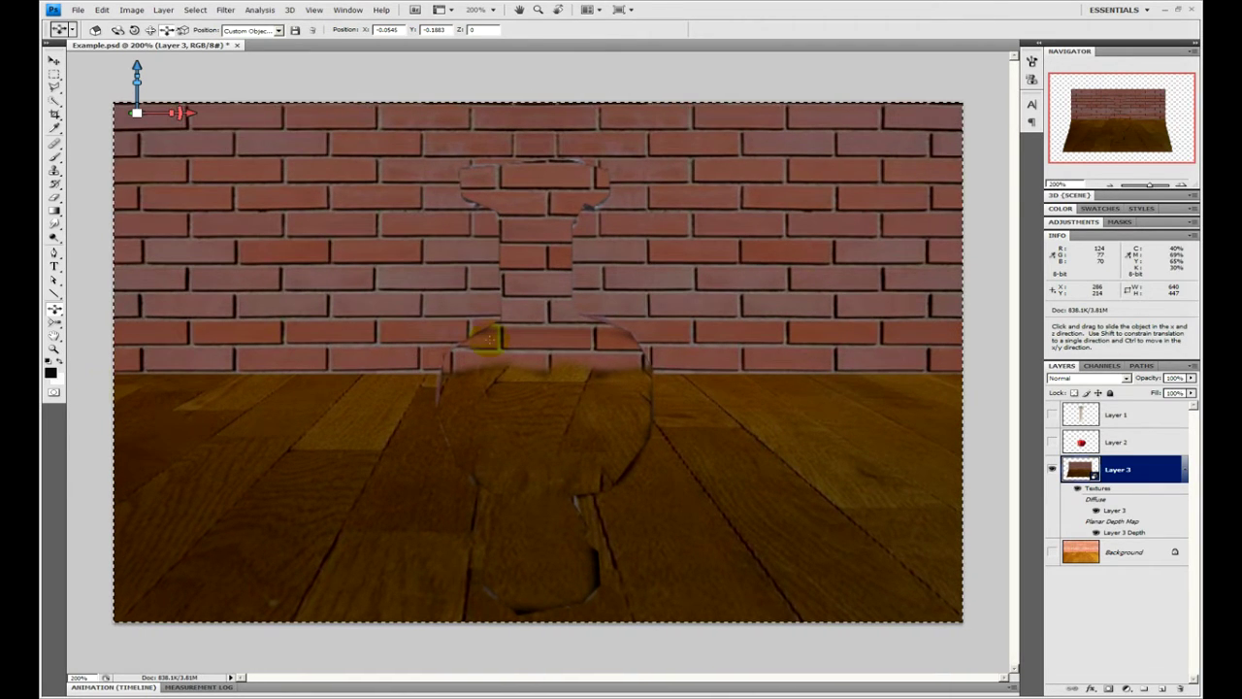
drag(464, 321, 492, 311)
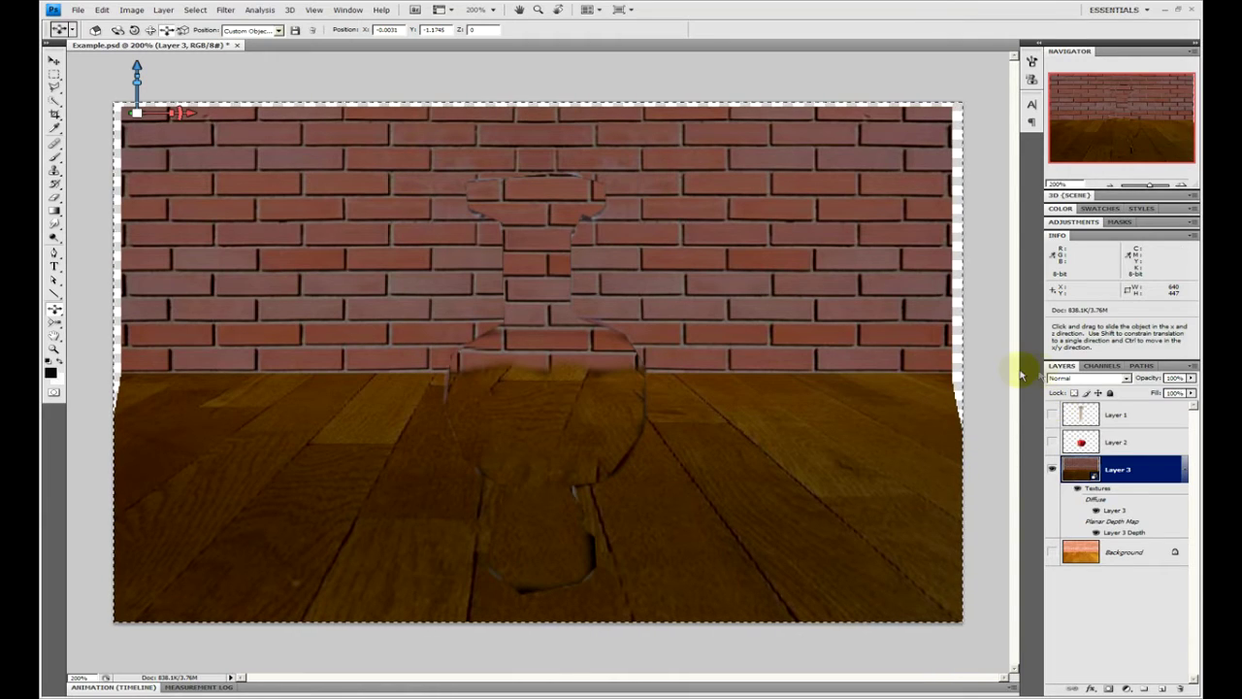
click(1121, 196)
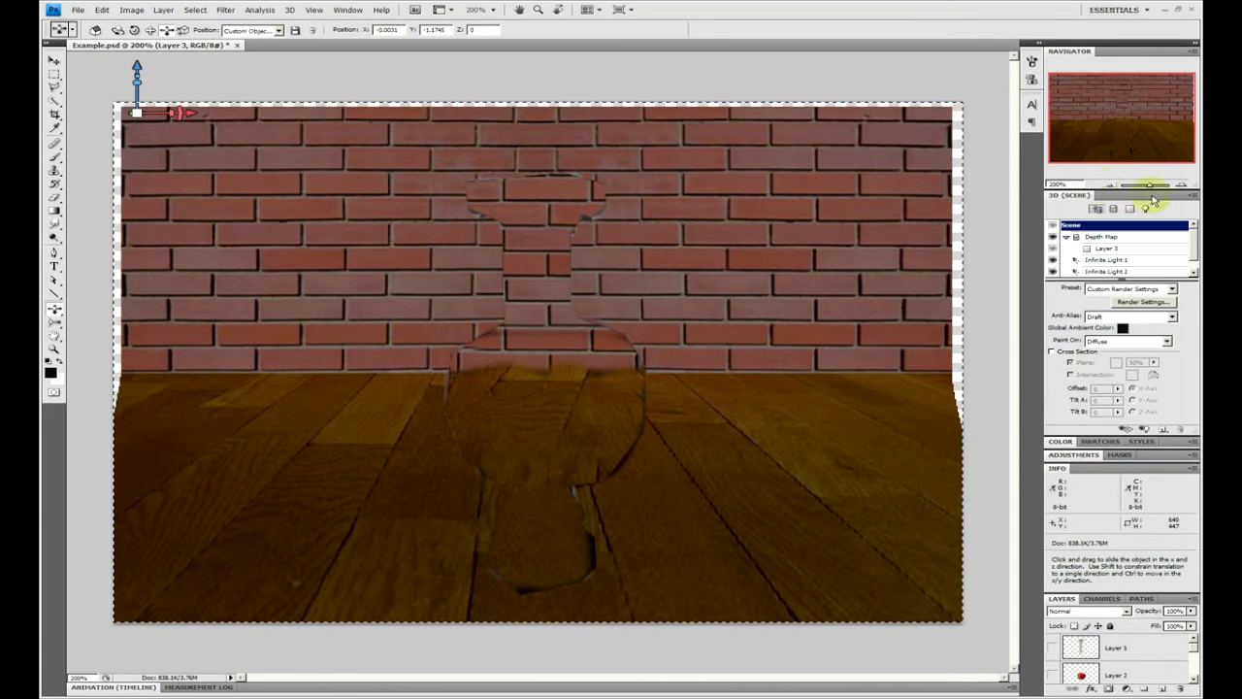
Set the 3D render Face Style to Unlit Texture
click(1143, 302)
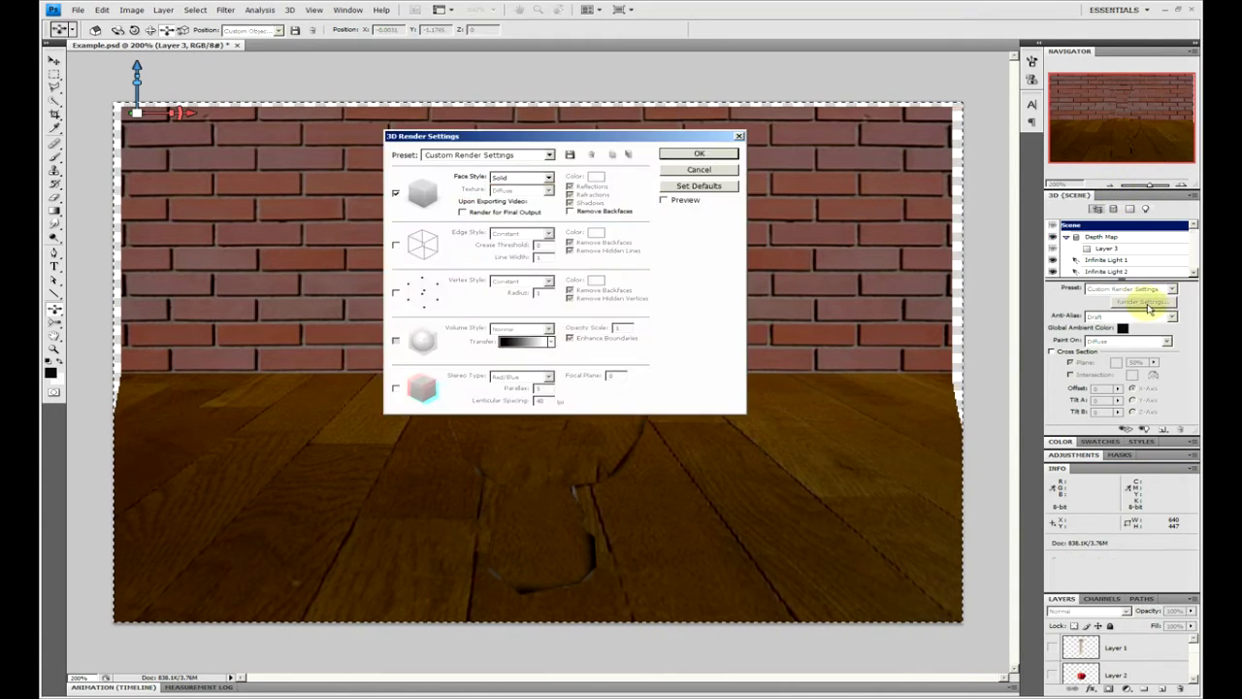
click(549, 179)
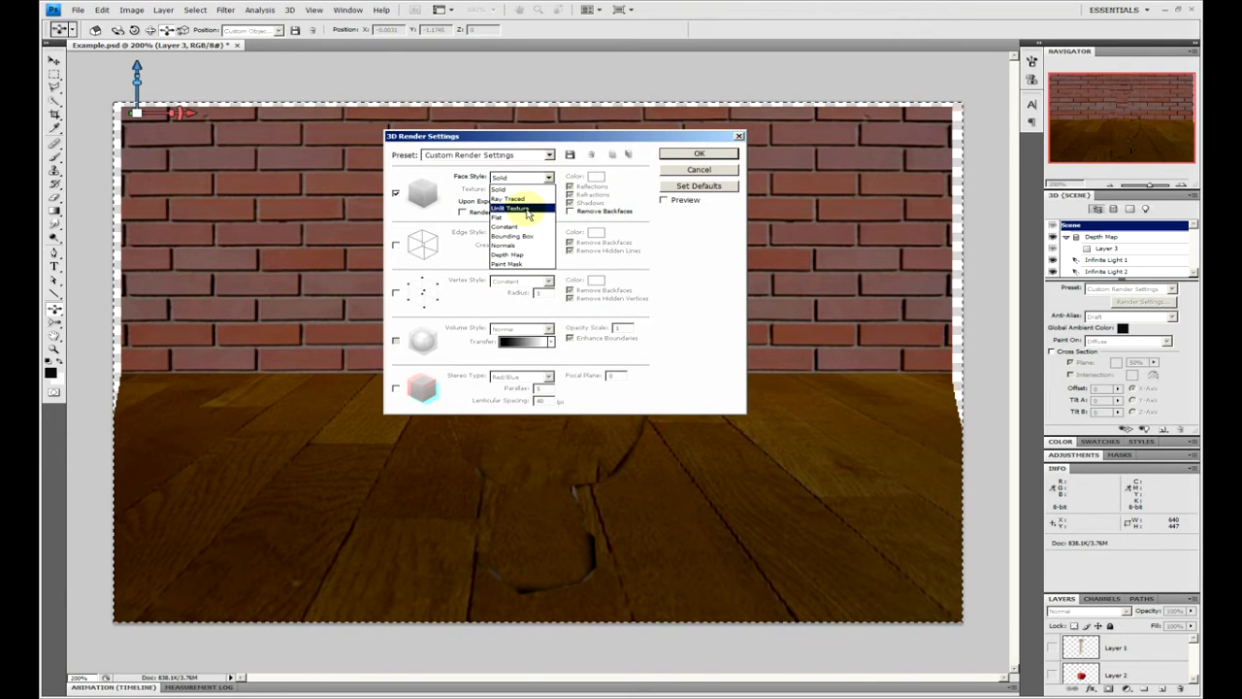
click(528, 214)
click(699, 153)
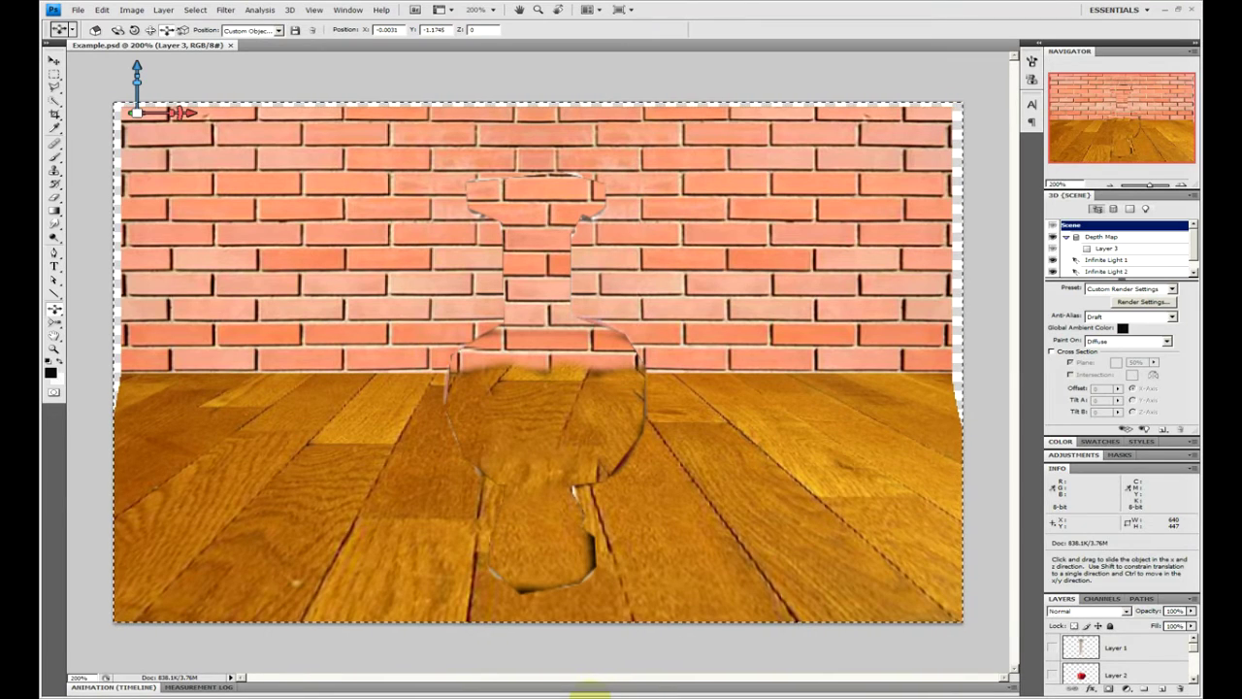
Show the apple layer (Layer 2) and convert it into a 3D postcard
double_click(1126, 195)
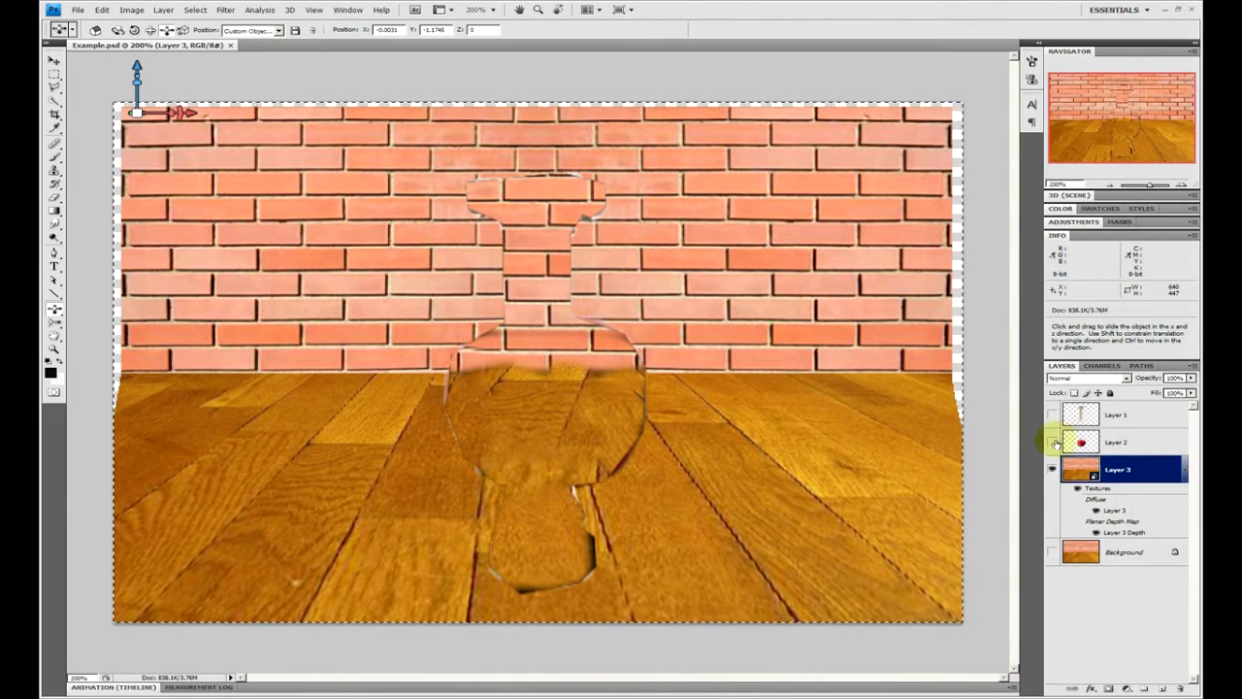
click(1052, 441)
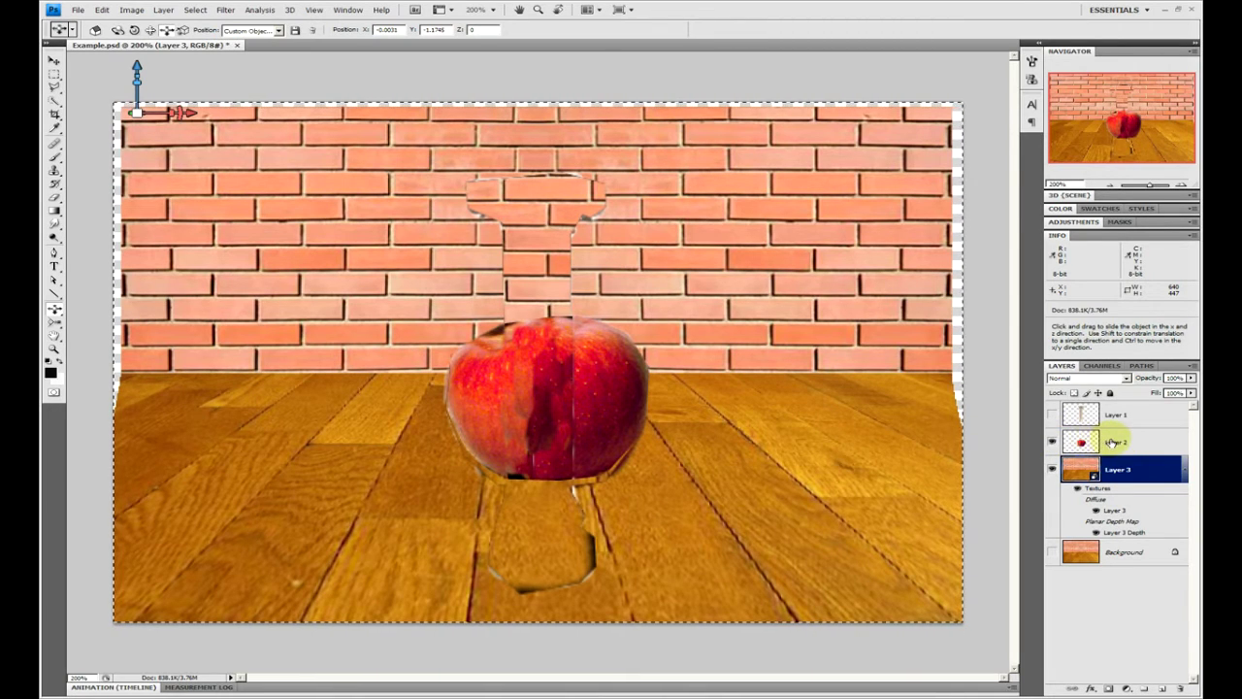
click(1100, 444)
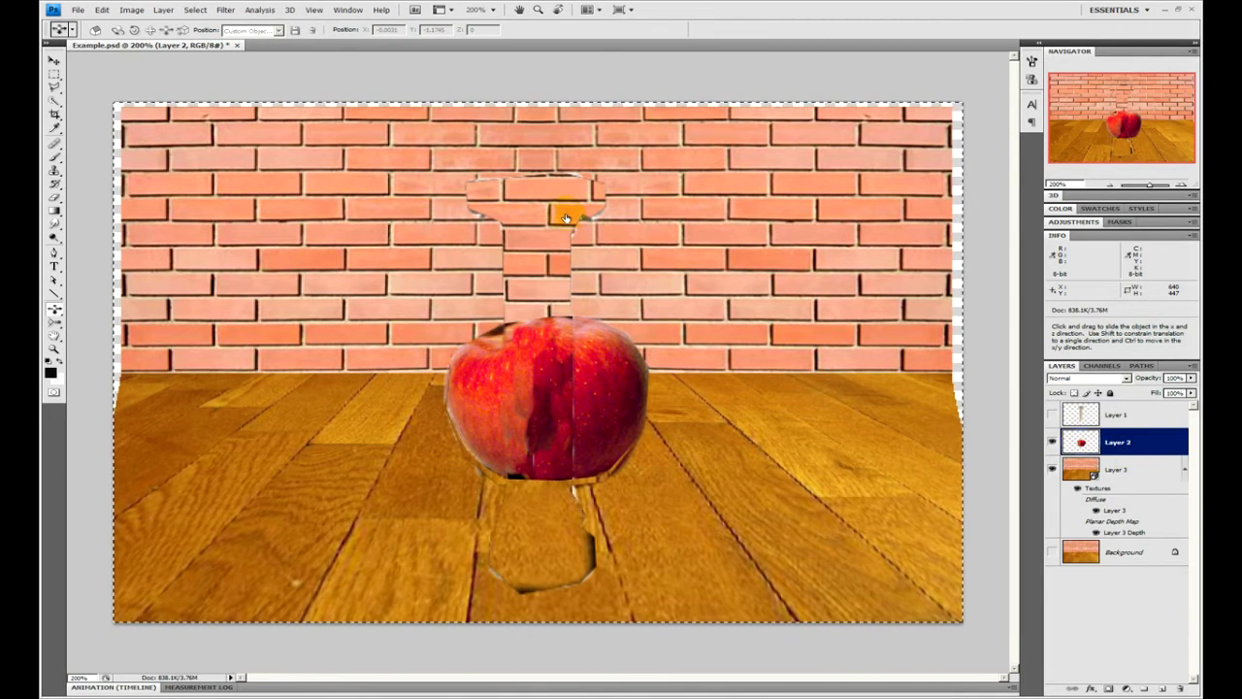
click(290, 9)
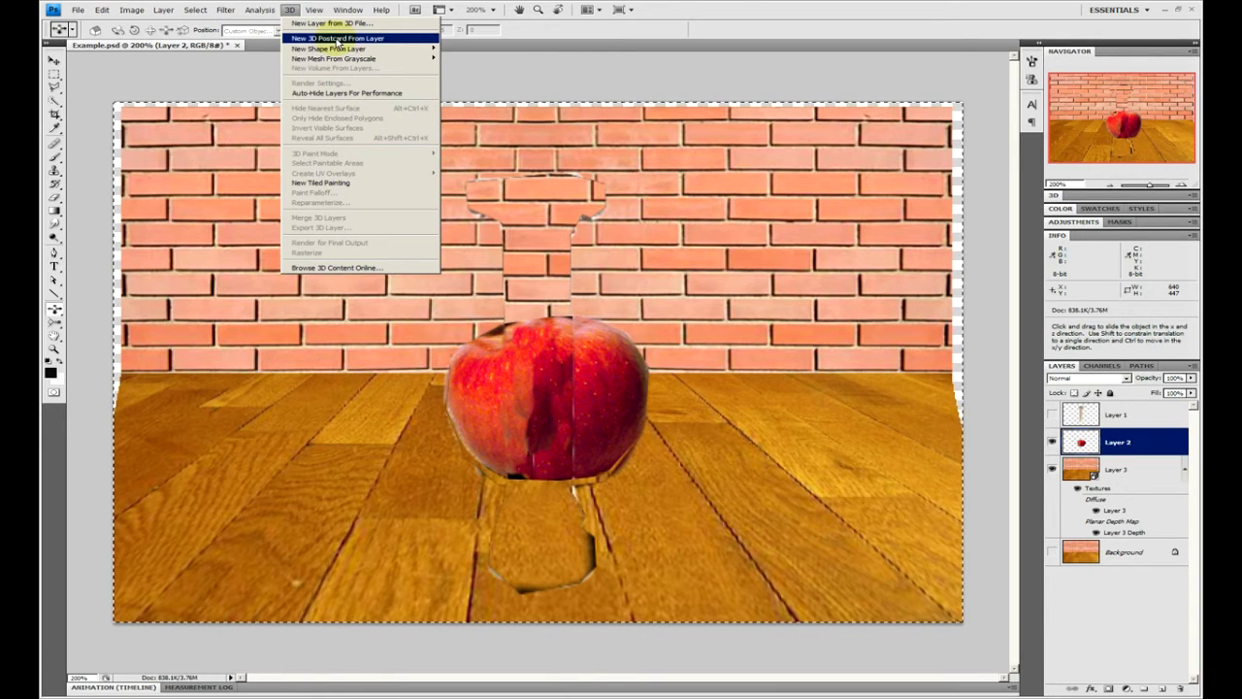
click(338, 39)
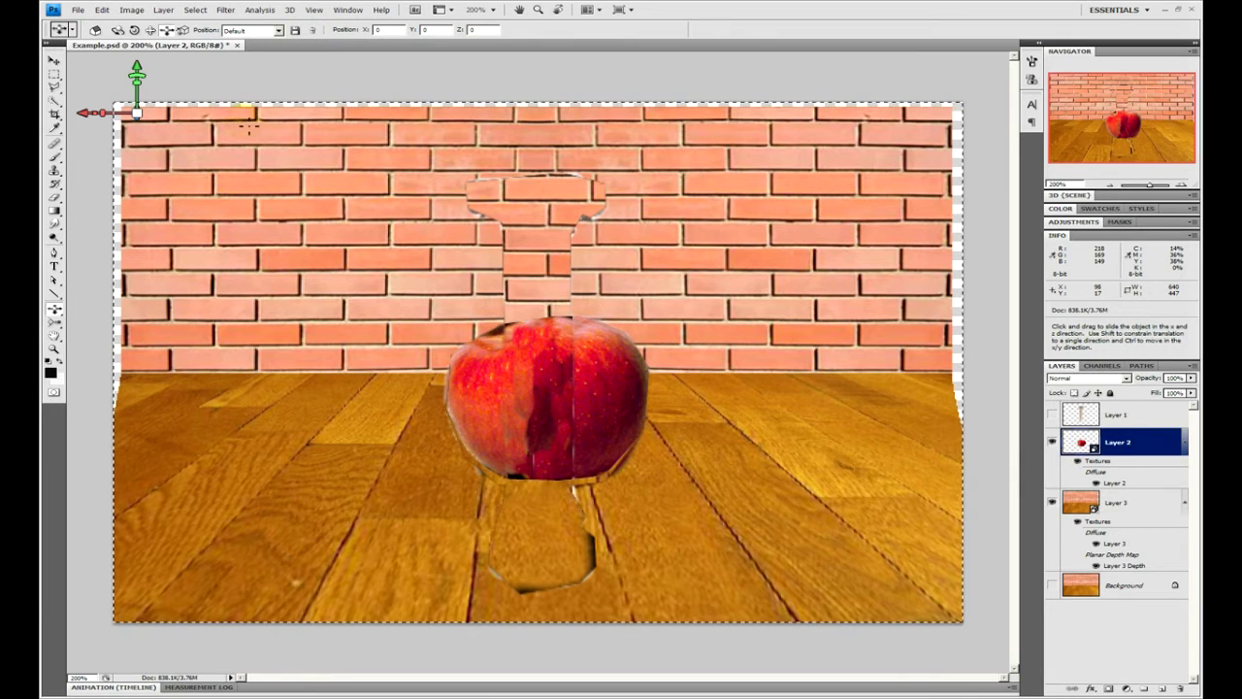
key(n)
click(836, 539)
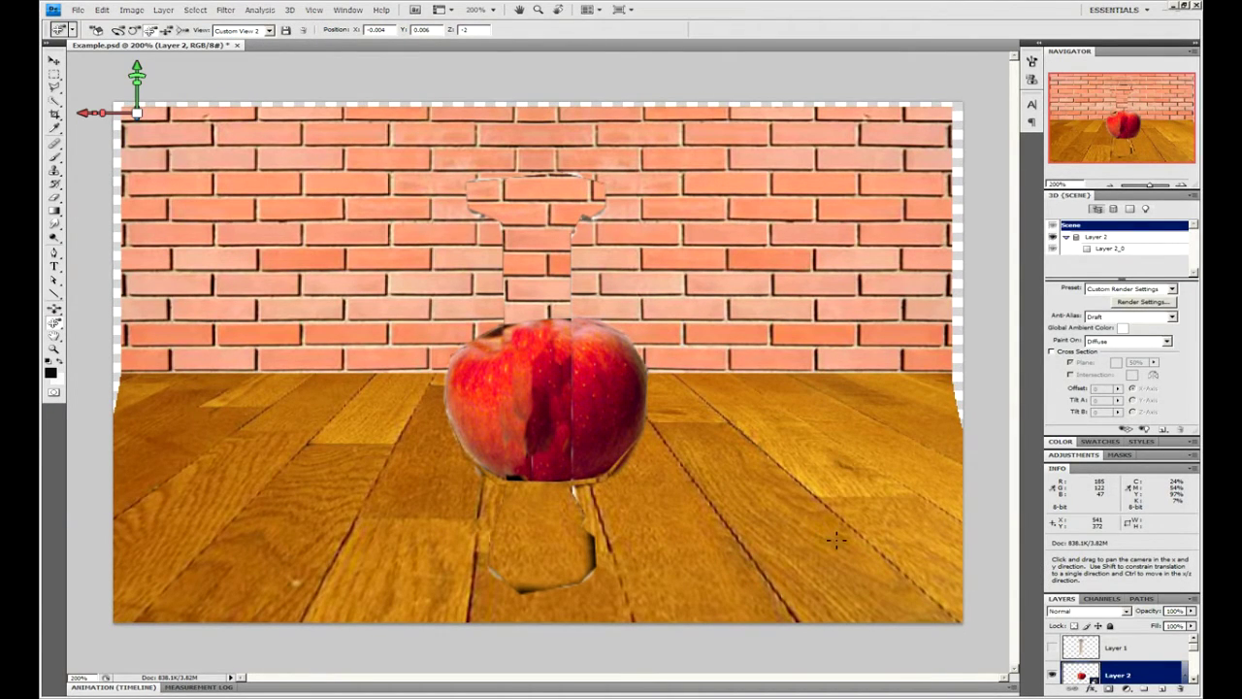
Show the stone column layer (Layer 1) and convert it into a 3D postcard
click(1054, 647)
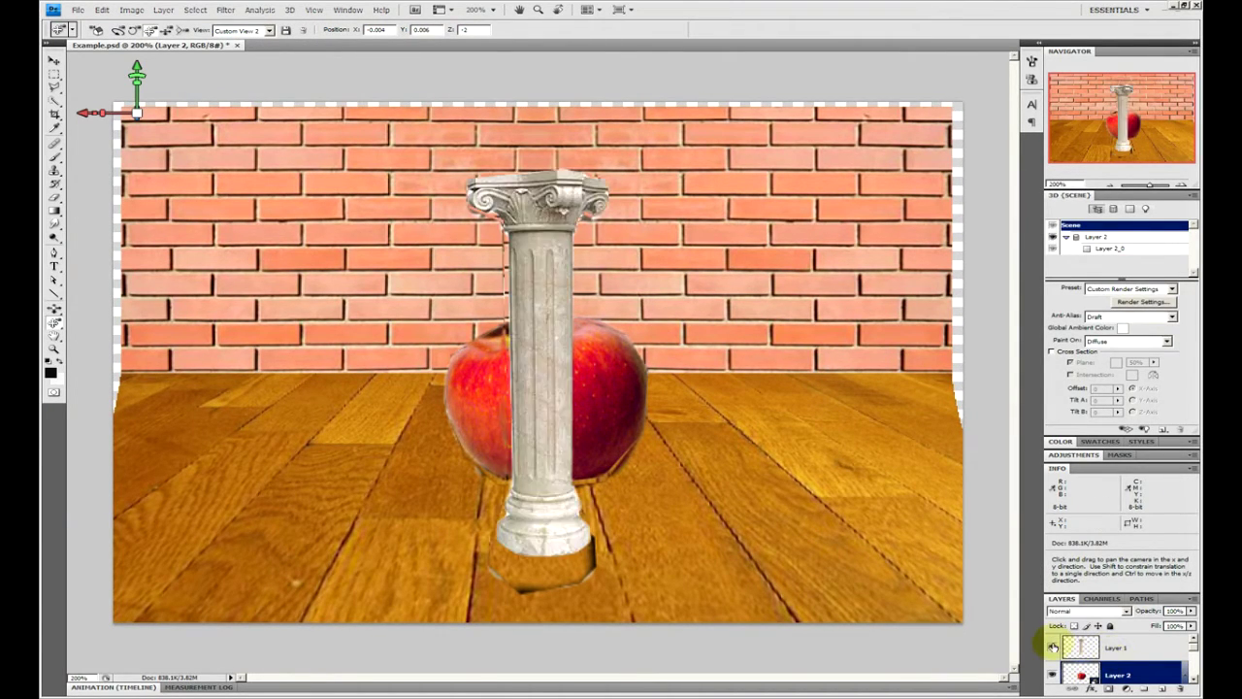
click(1106, 647)
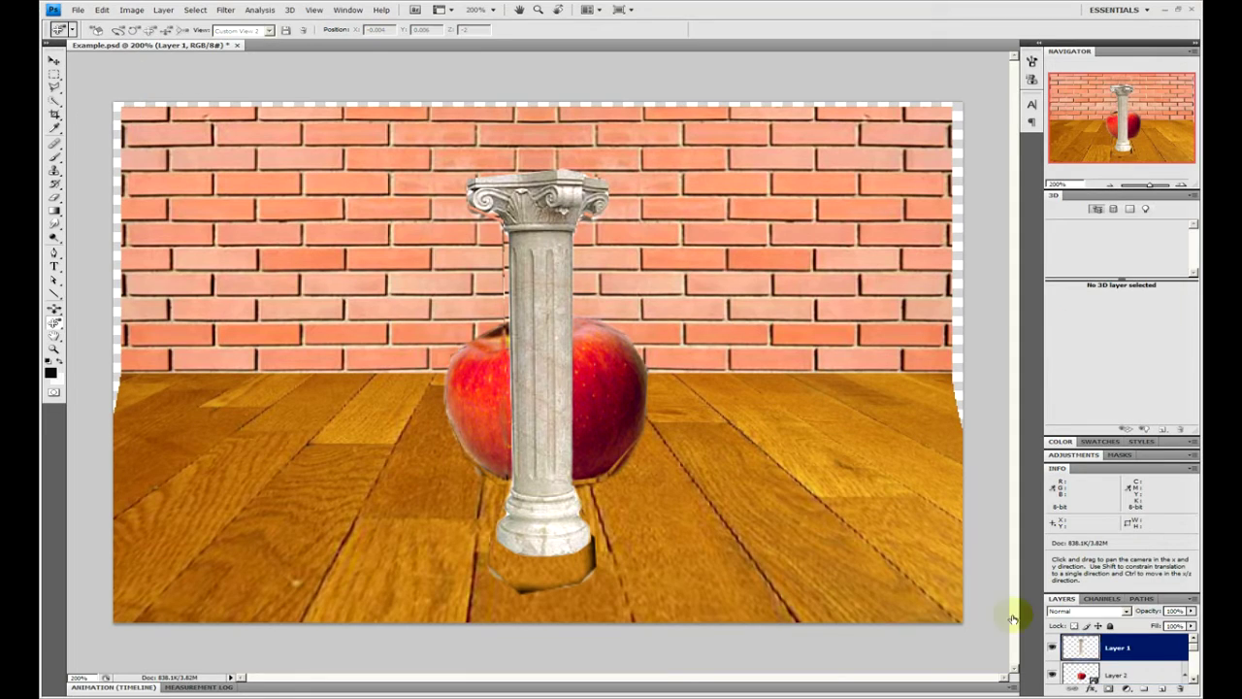
click(291, 9)
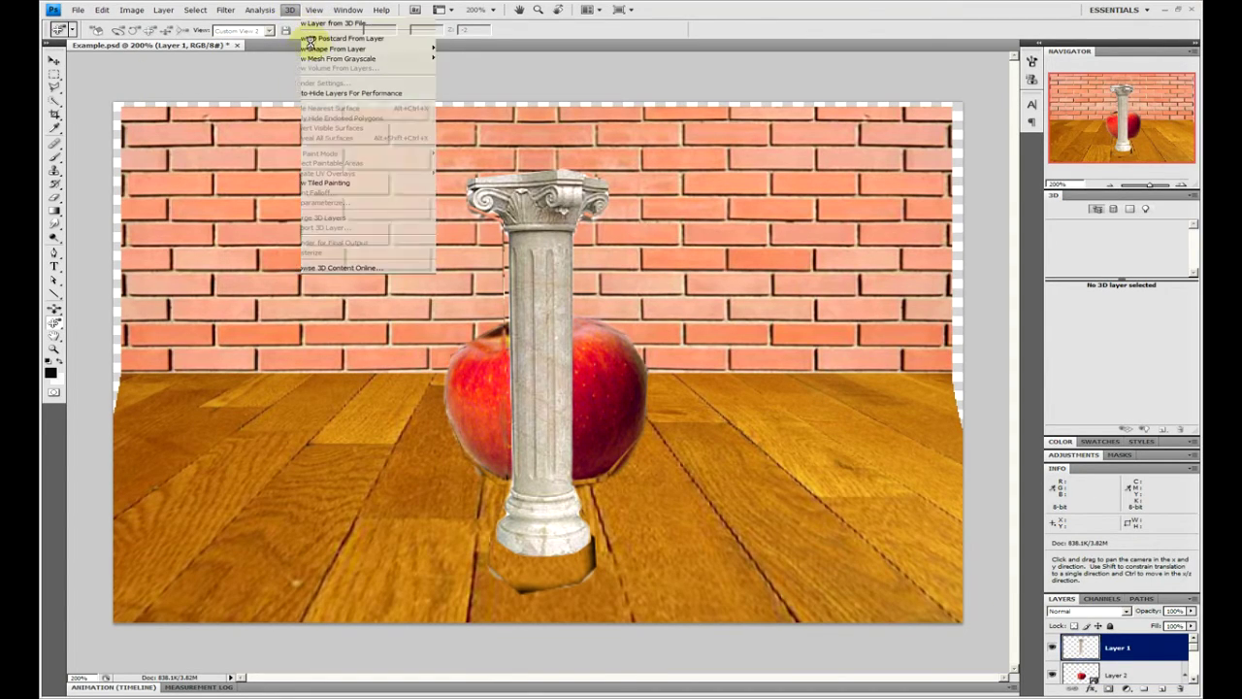
click(309, 39)
key(k)
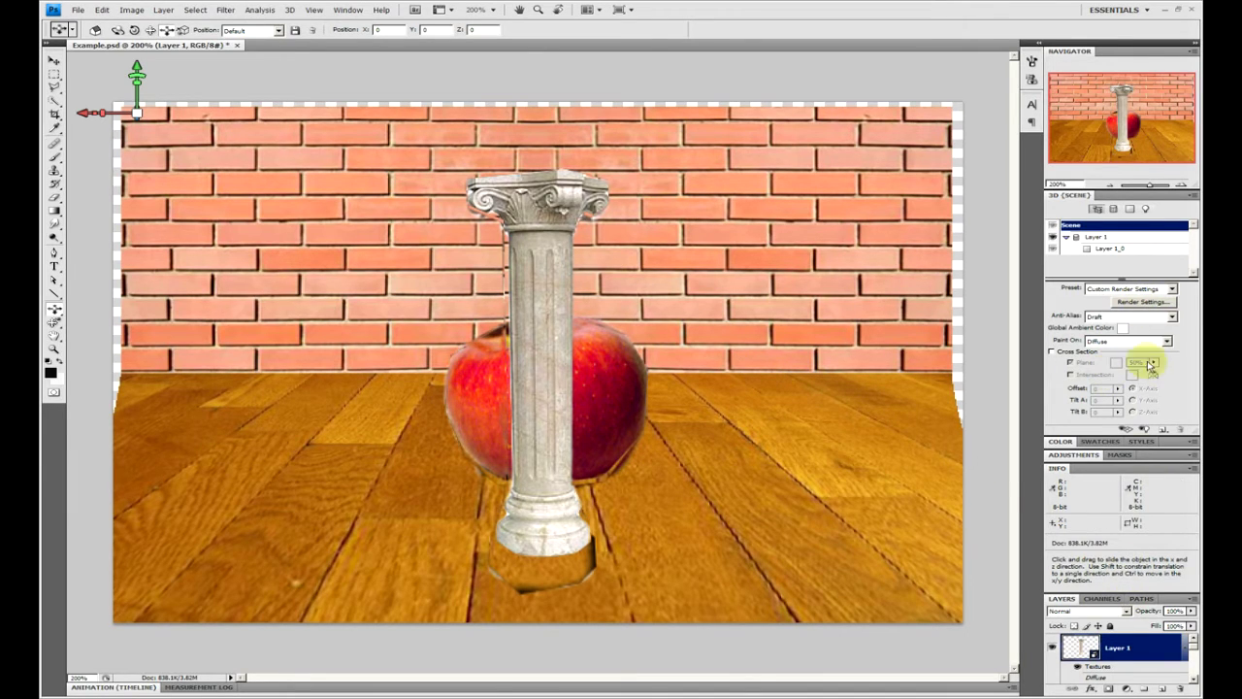
Enable Red/Blue stereo with an adjusted parallax in Layer 1's 3D render settings
click(1142, 302)
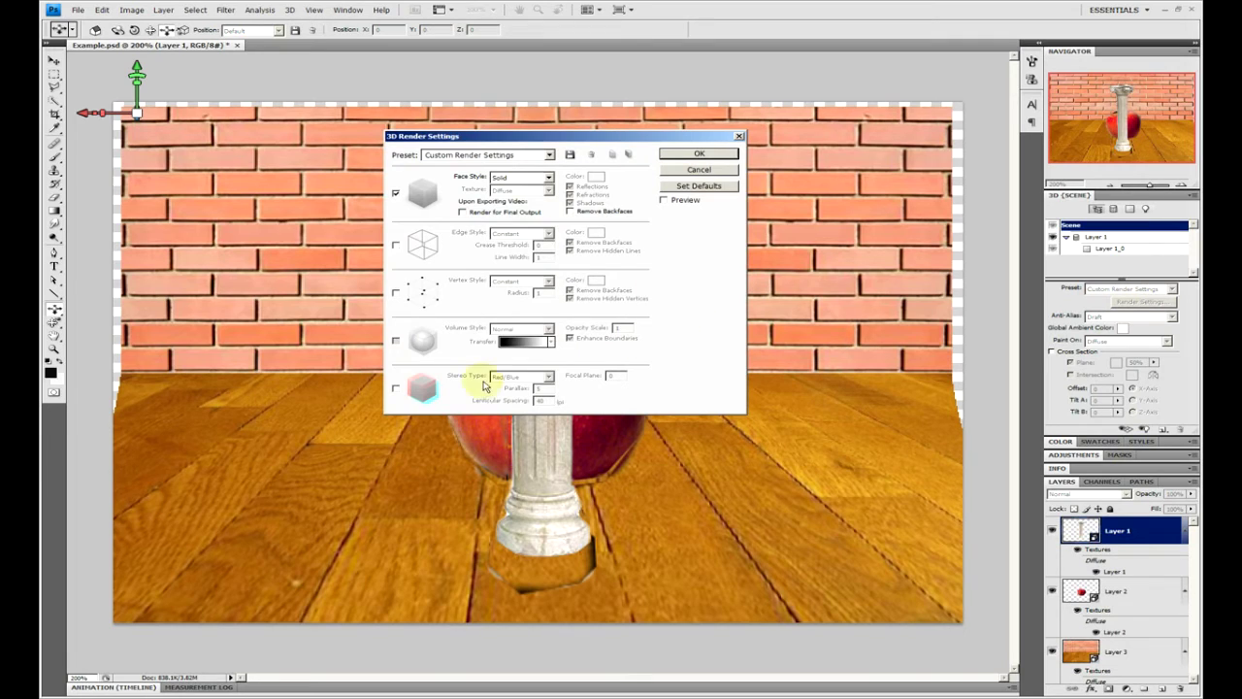
click(396, 388)
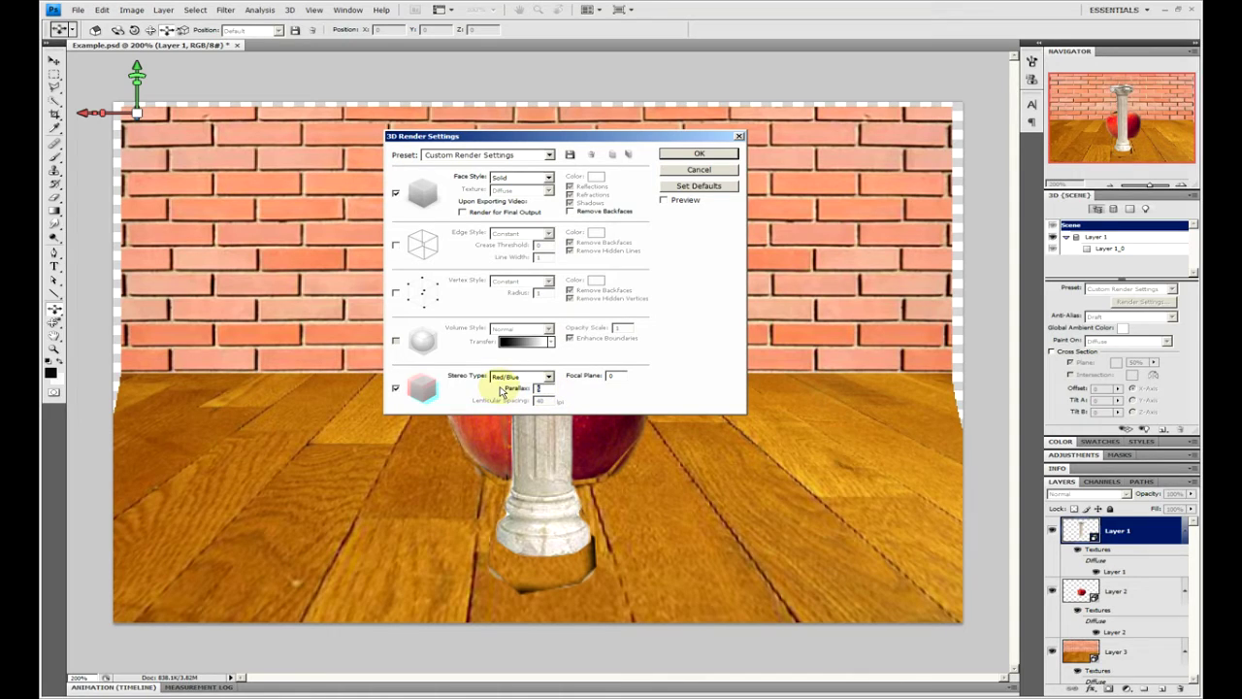
drag(502, 391, 499, 388)
click(690, 156)
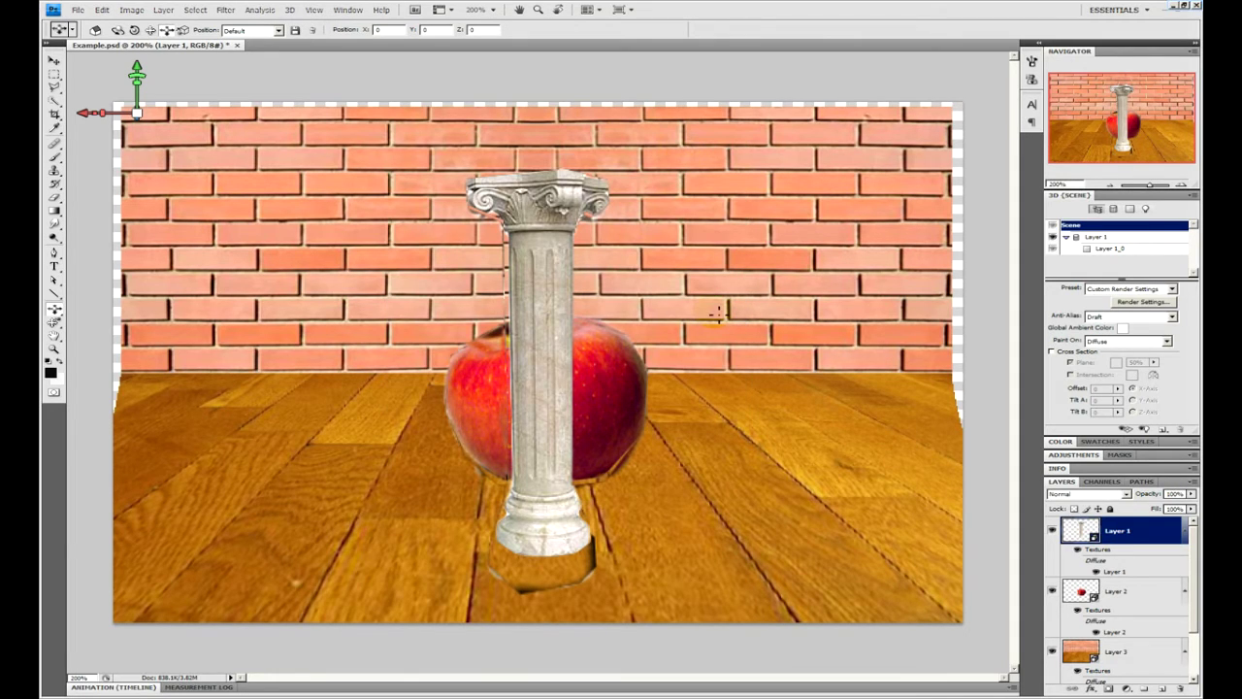
Turn on stereo rendering for the apple layer's 3D render settings
click(1126, 591)
click(1141, 303)
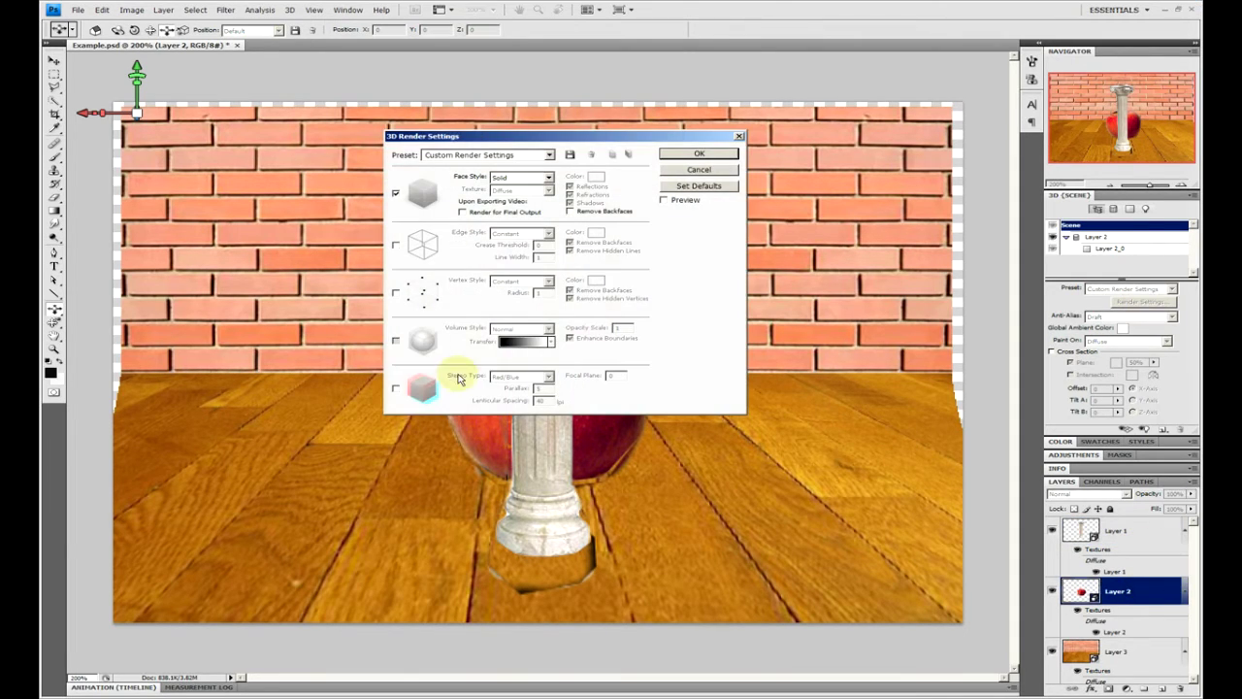
click(396, 388)
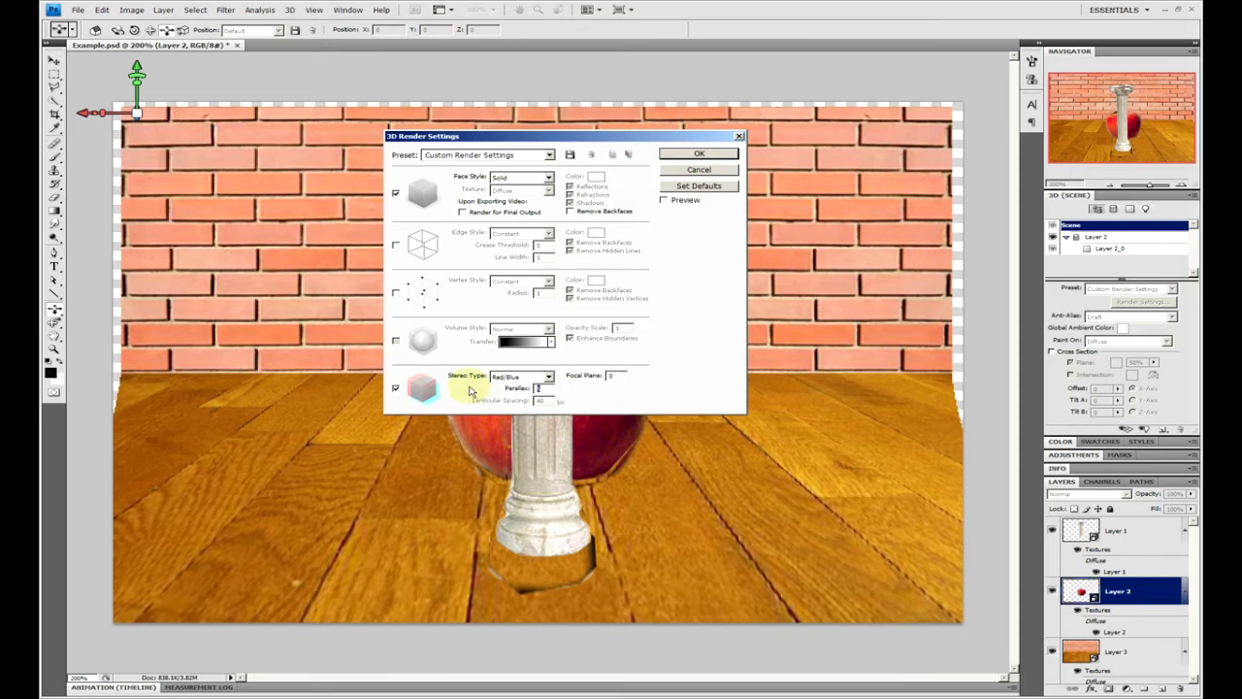
click(687, 155)
Turn on stereo with adjusted parallax for the wall-and-floor layer, then reselect Layer 1
click(1132, 652)
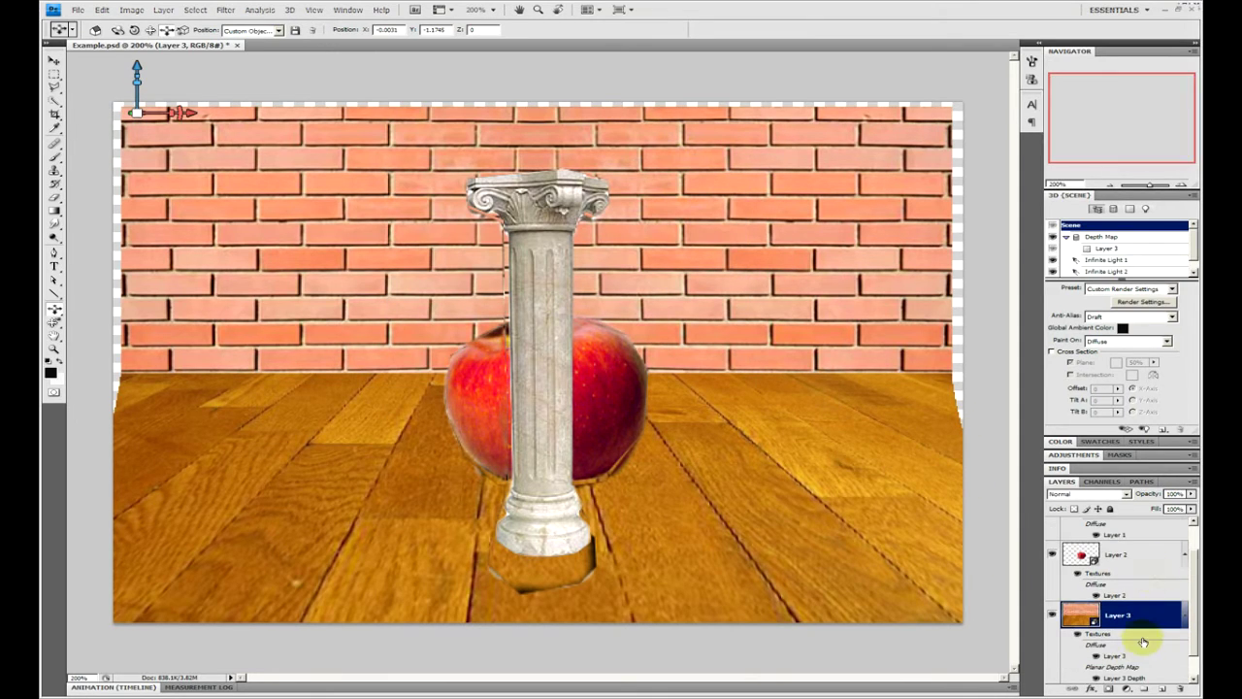
click(1142, 303)
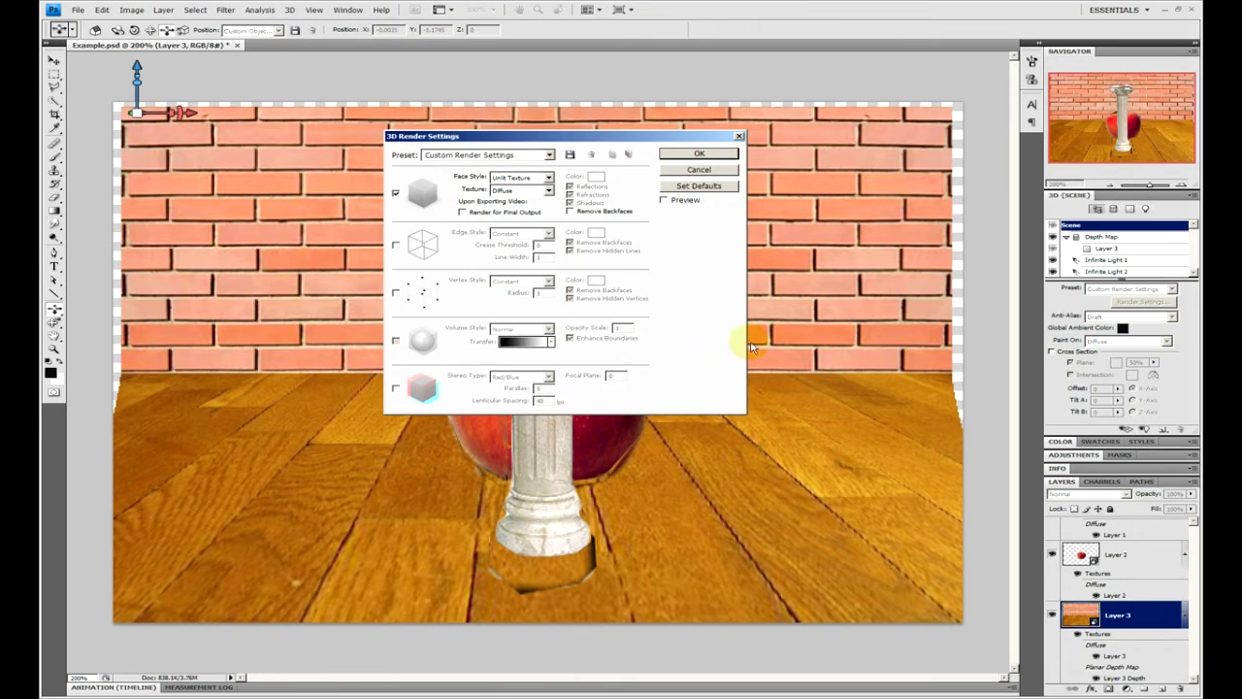
click(396, 387)
drag(529, 389, 506, 386)
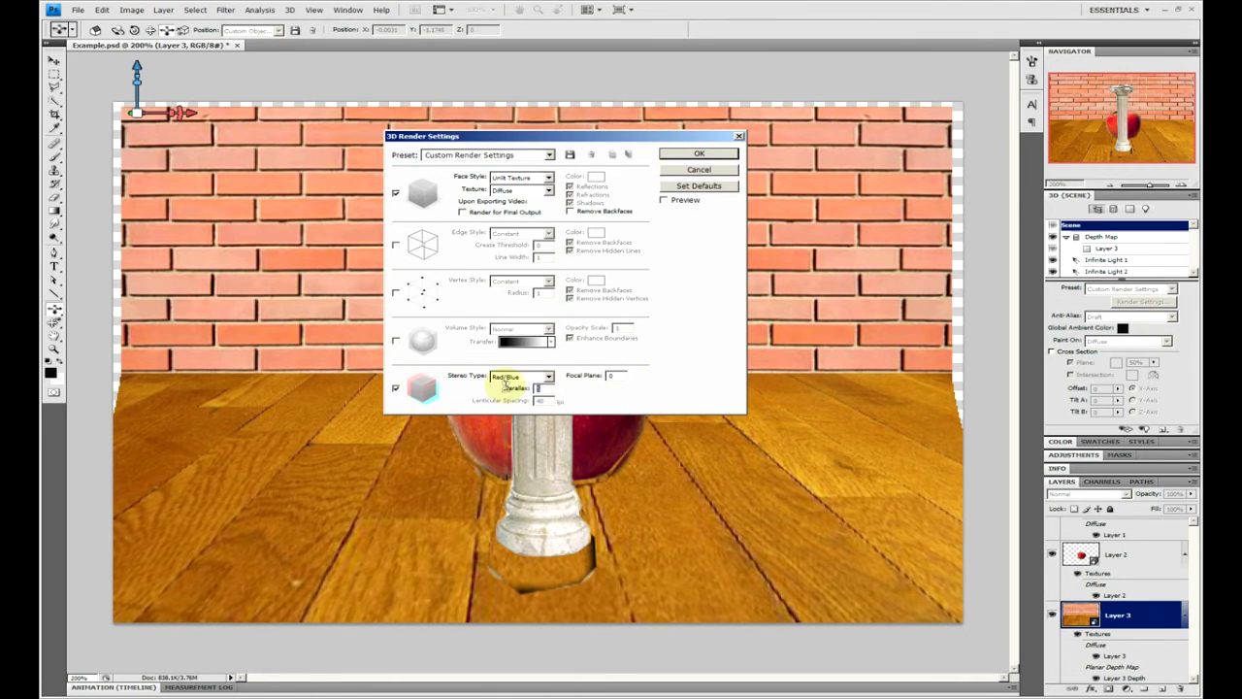
key(Return)
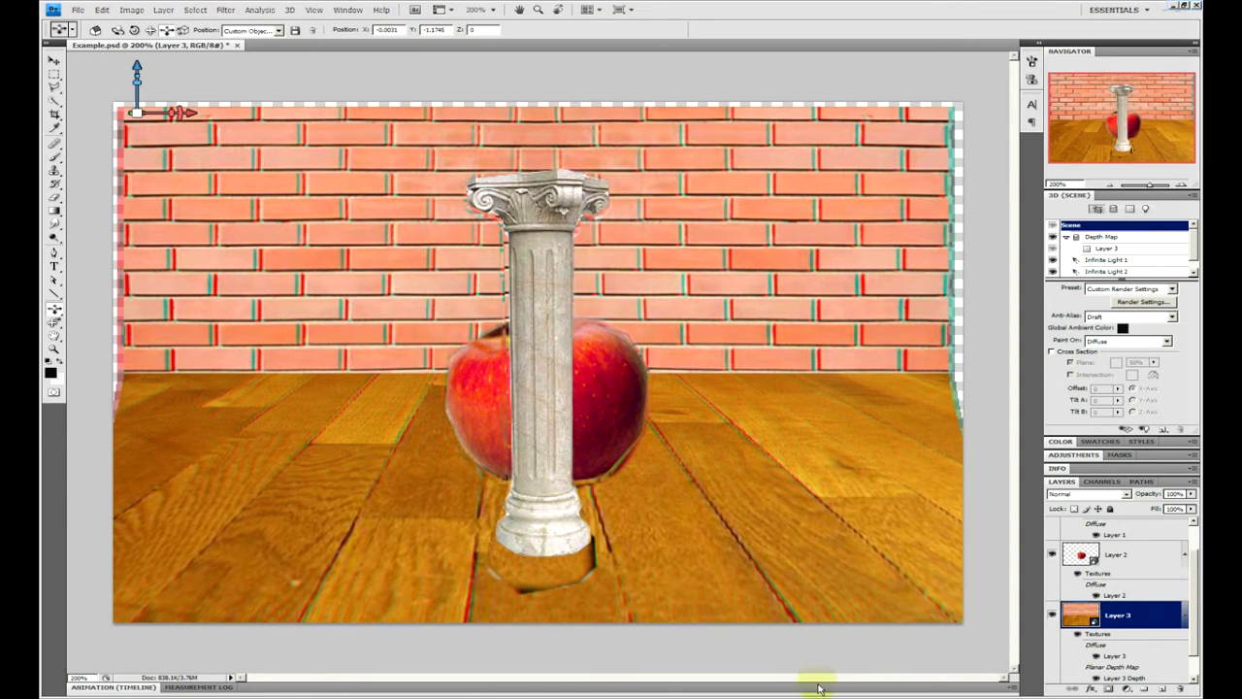
key(alt+period)
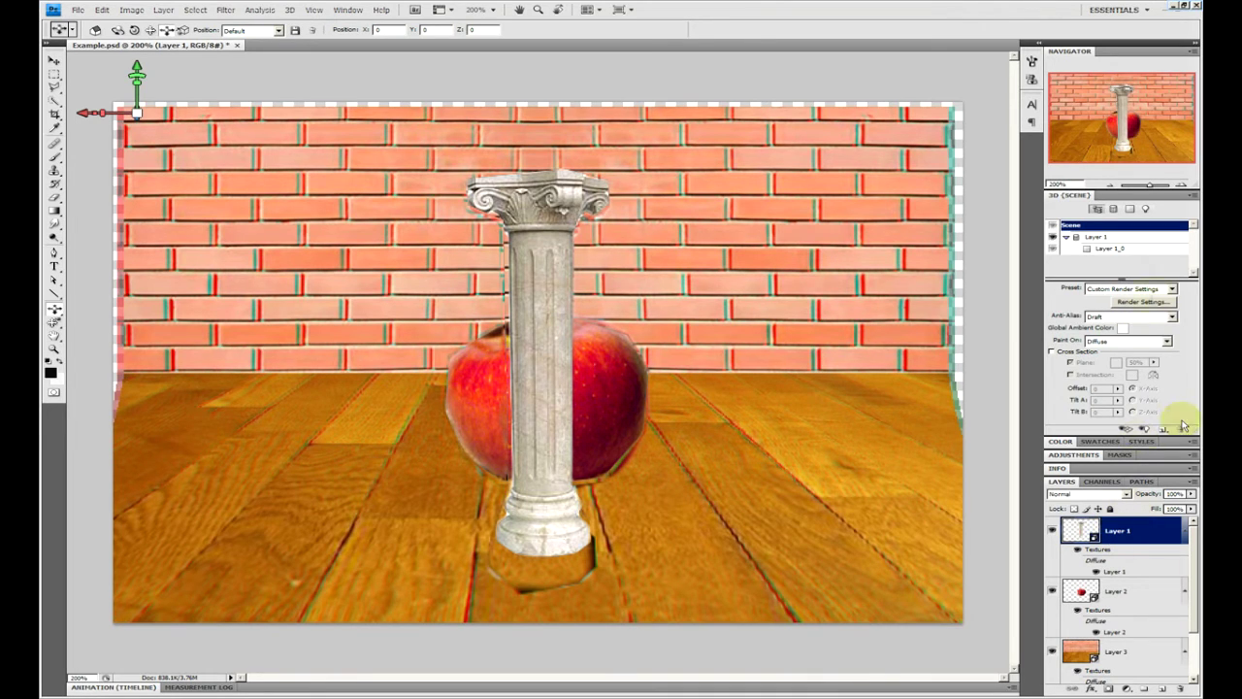
Set the column layer's (Layer 1) stereo render focal plane to -10
click(1137, 302)
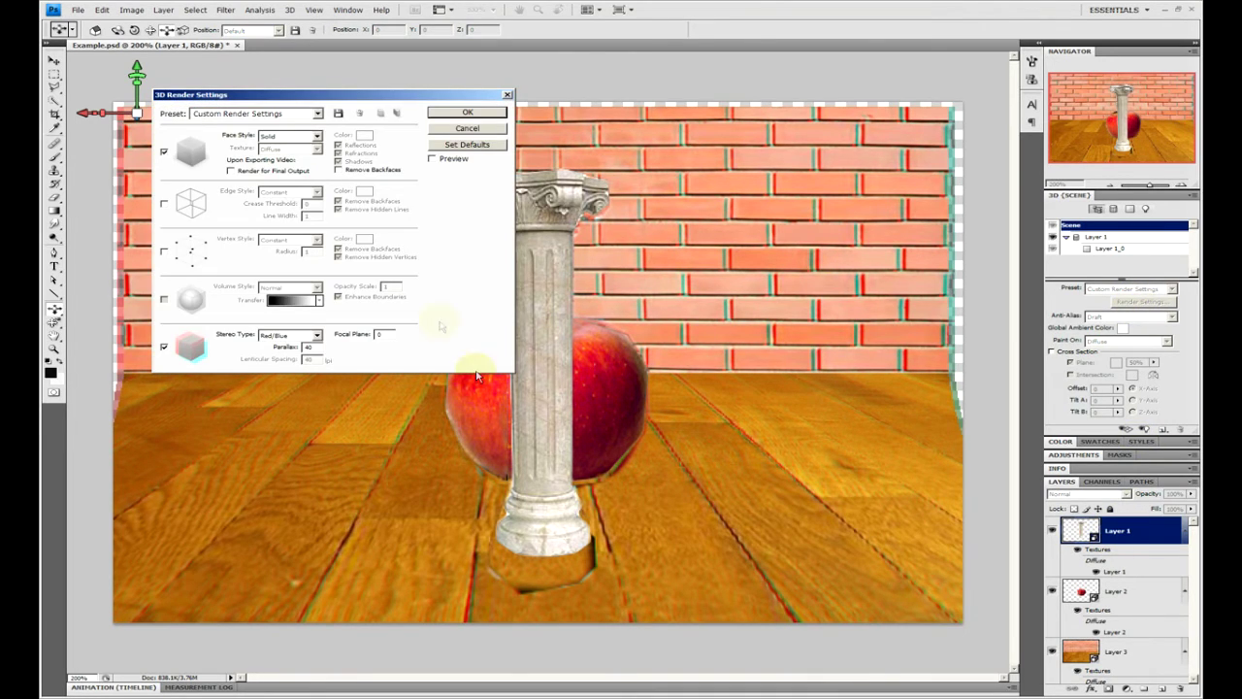
drag(365, 99, 282, 97)
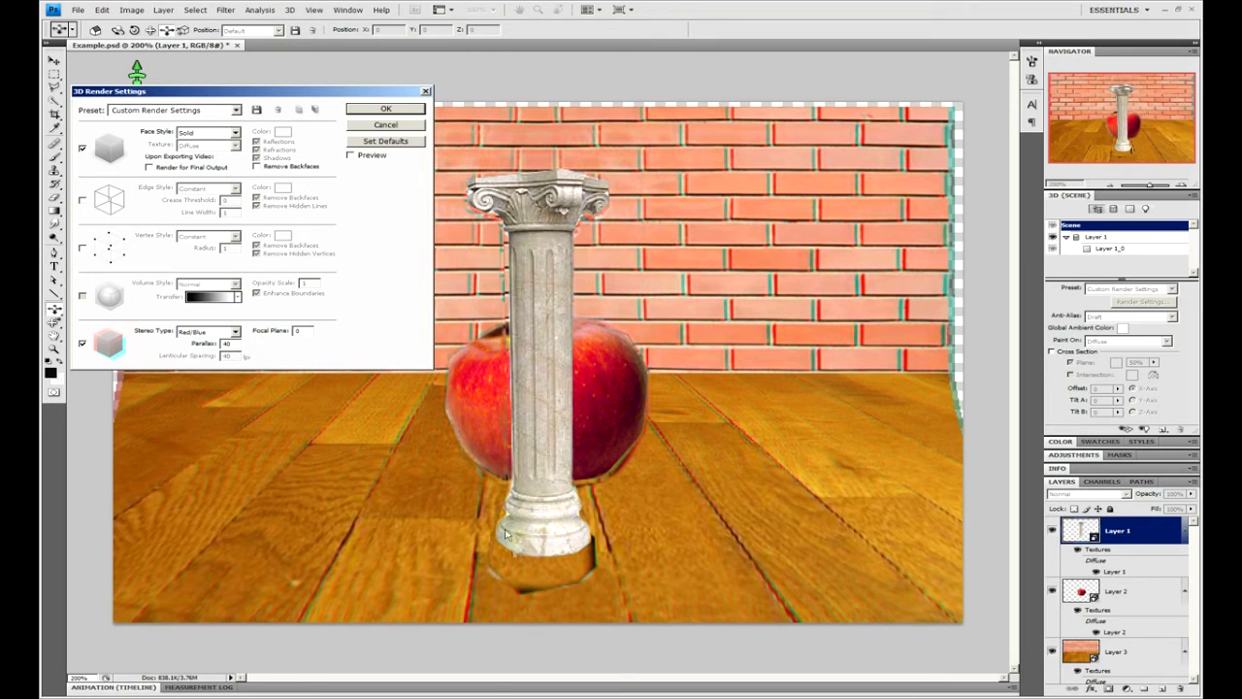
click(303, 331)
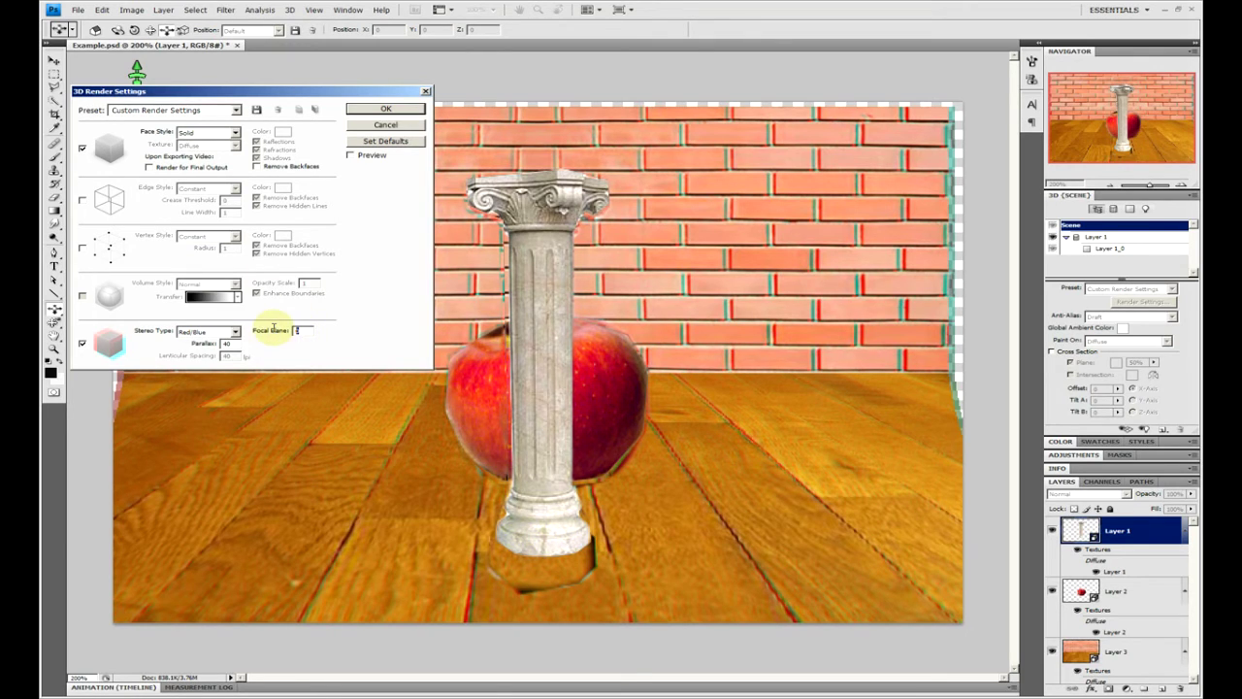
drag(274, 327, 275, 329)
key(Return)
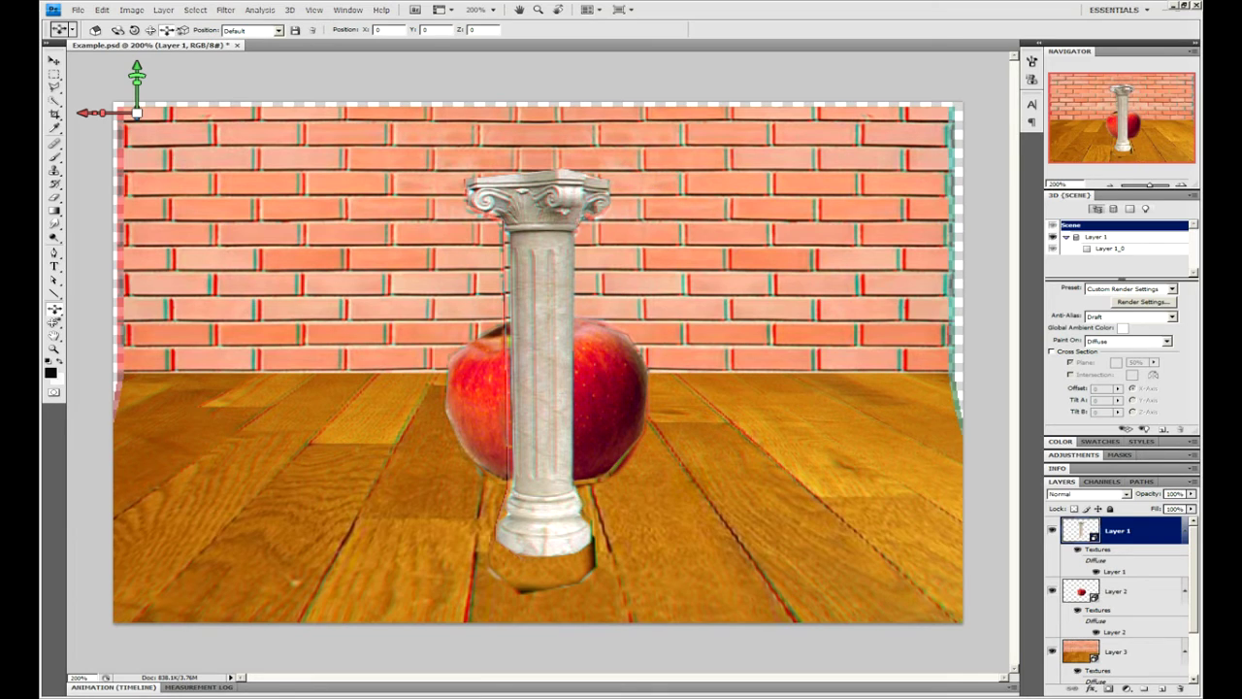
Give the apple layer (Layer 2) a stereo focal plane of 10 in its render settings
click(1131, 596)
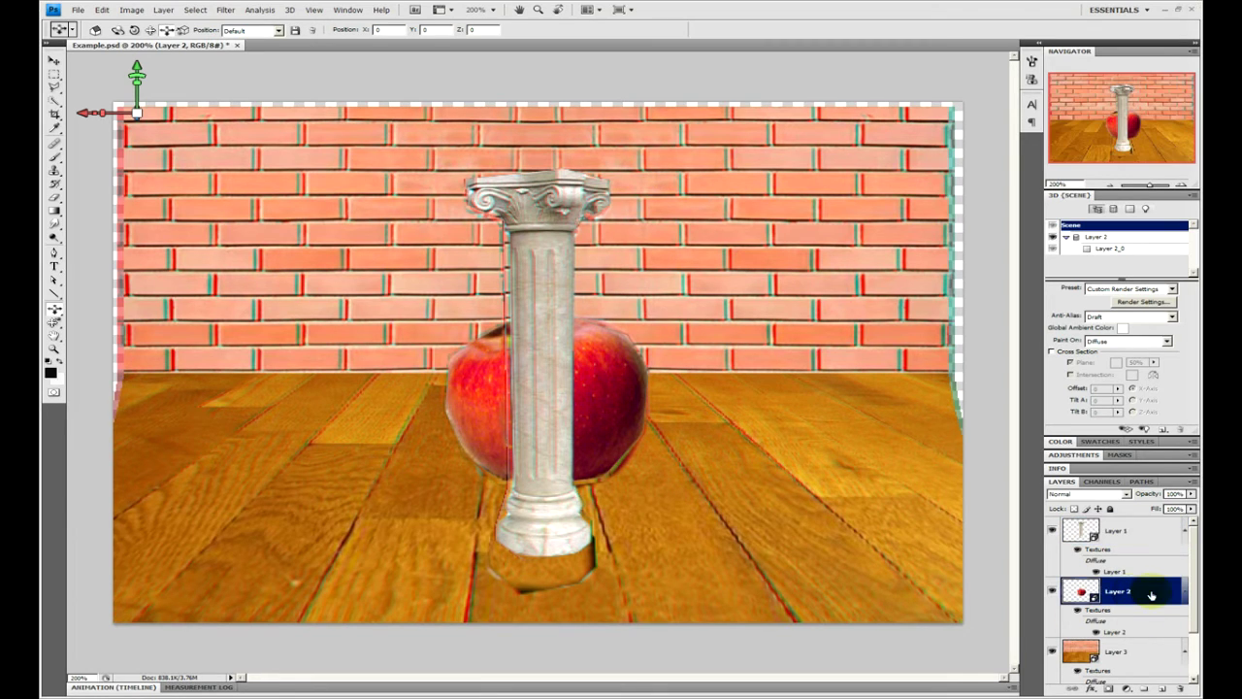
click(1145, 302)
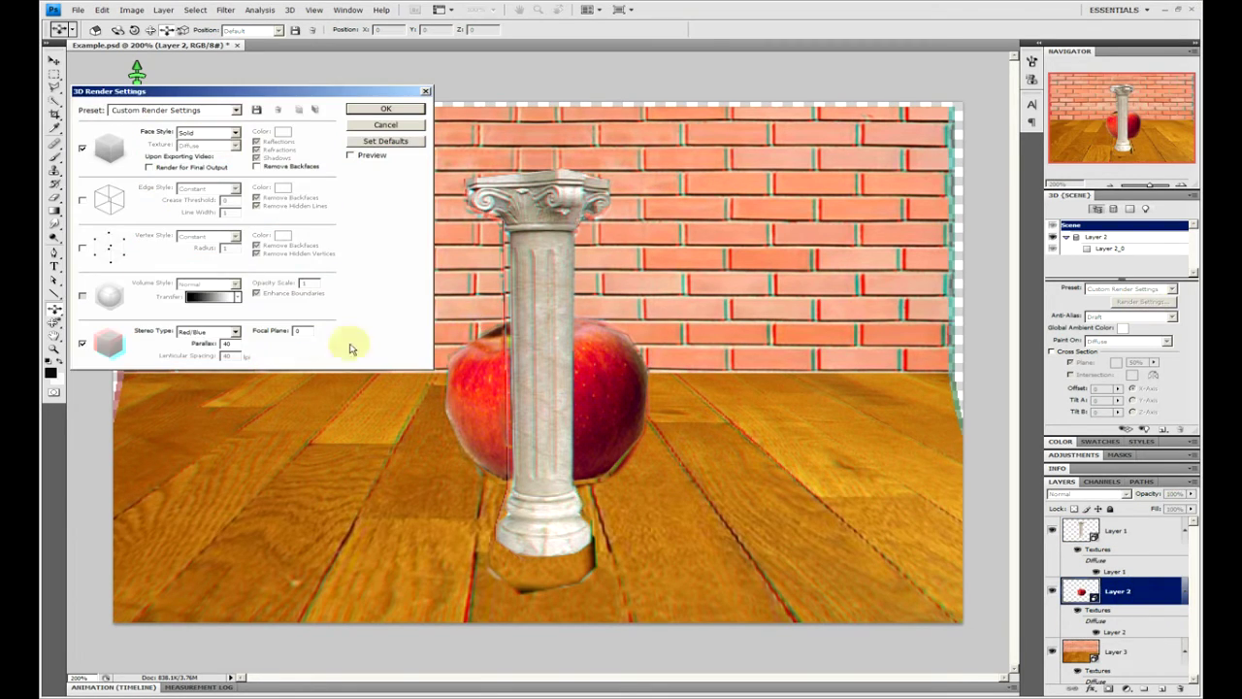
click(294, 331)
key(Return)
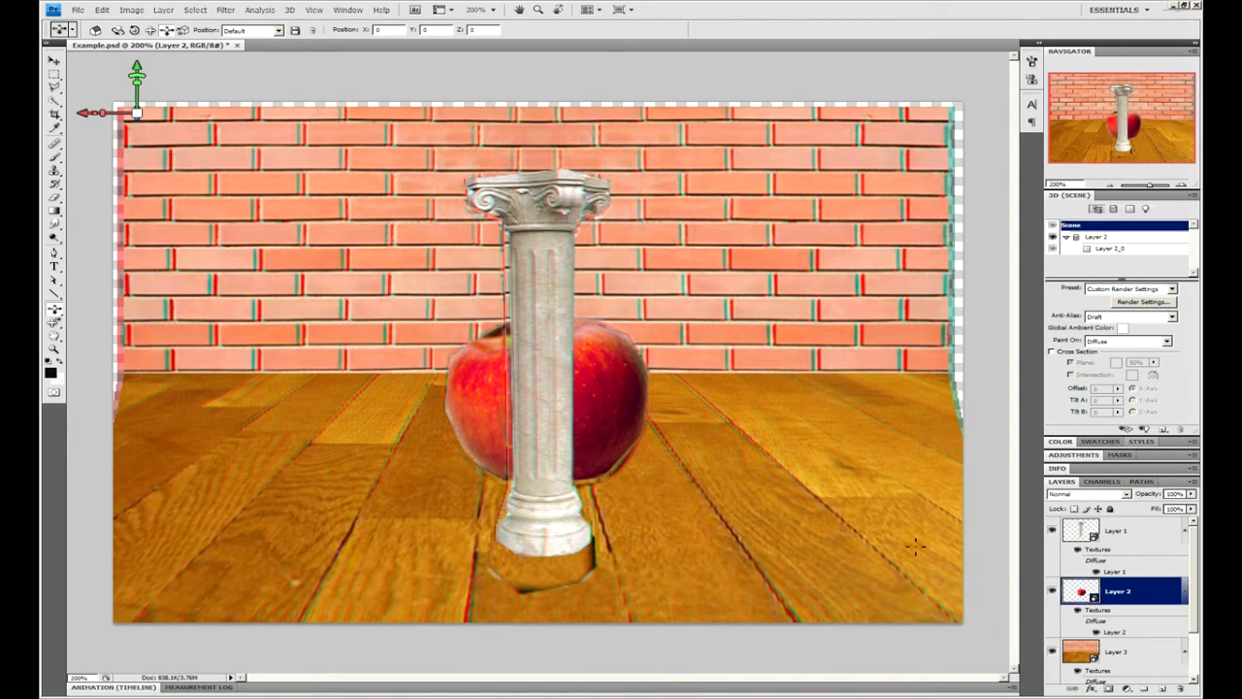
Change the apple layer's stereo type to Vertical Interlaced
click(1141, 302)
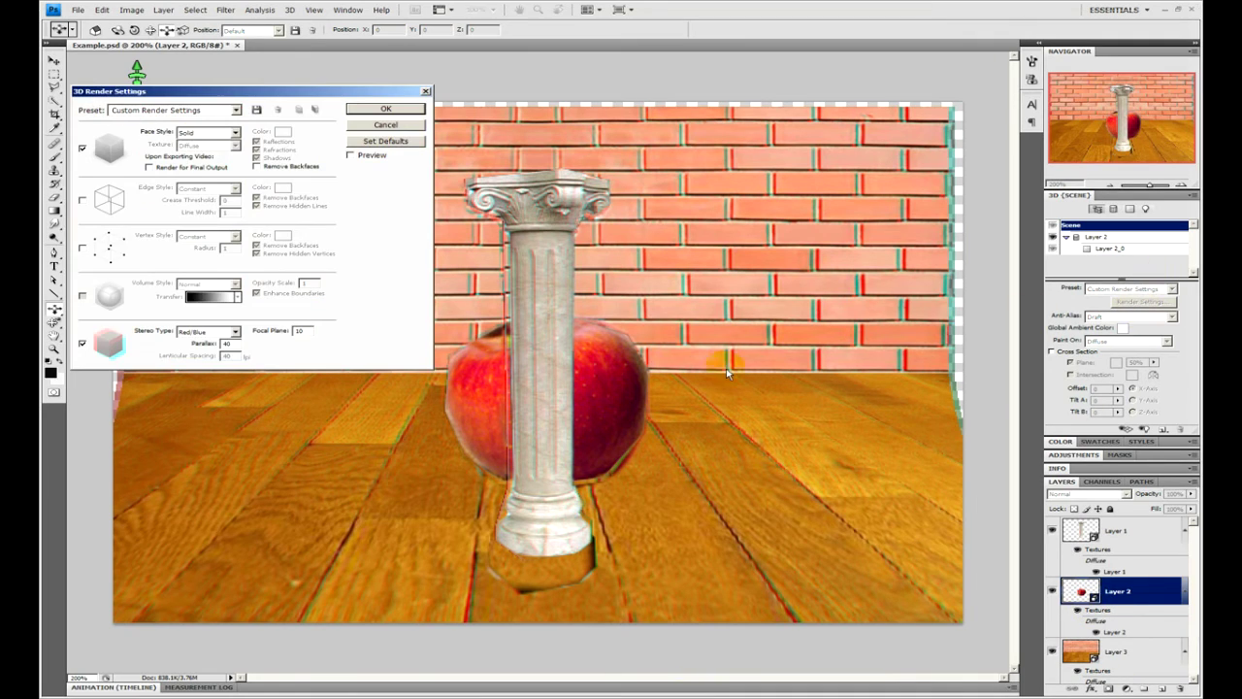
click(235, 333)
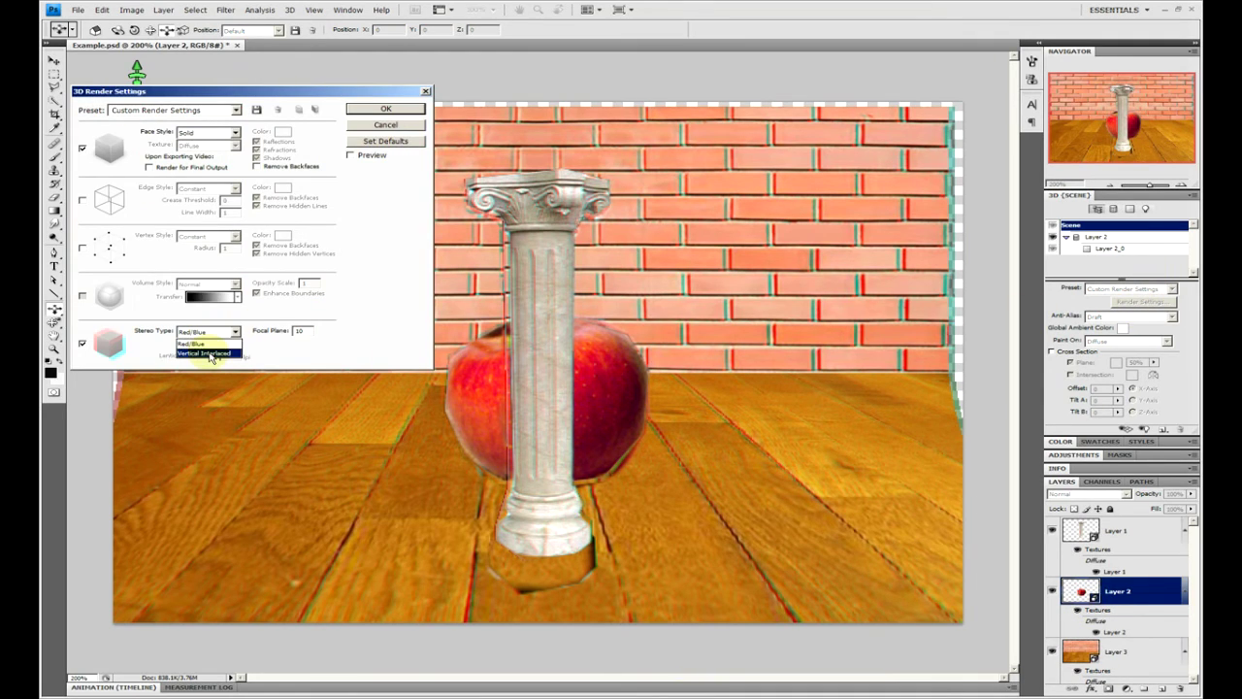
click(209, 354)
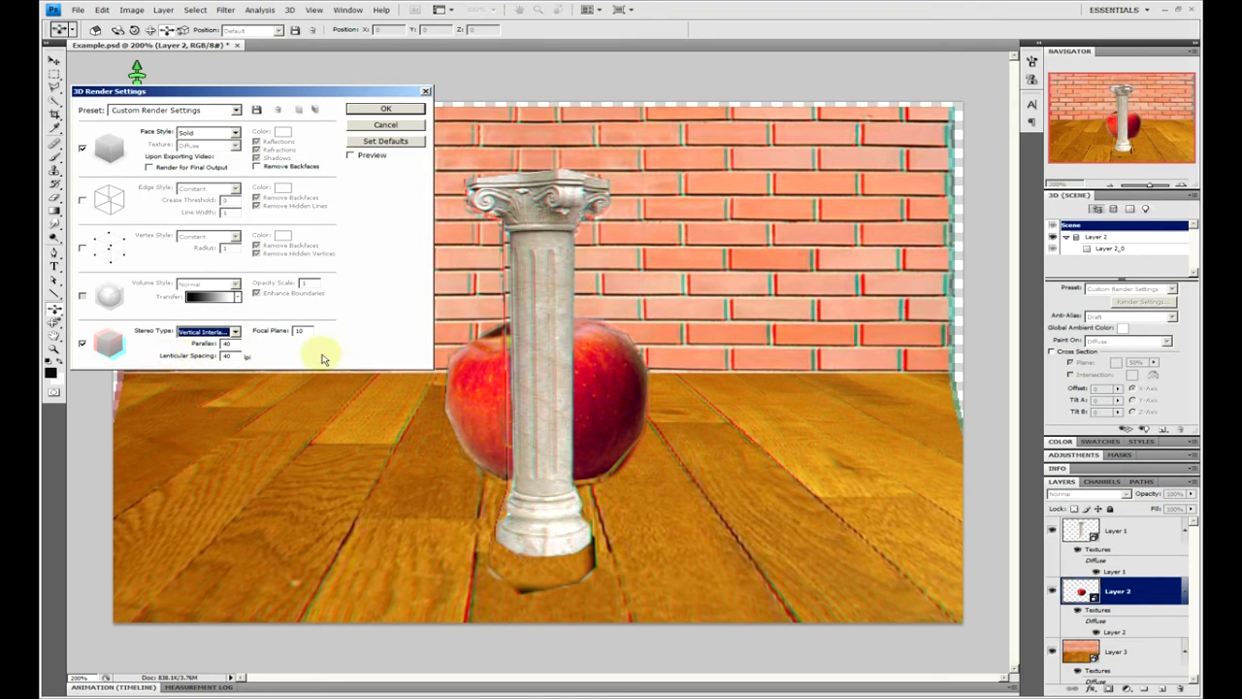
click(385, 109)
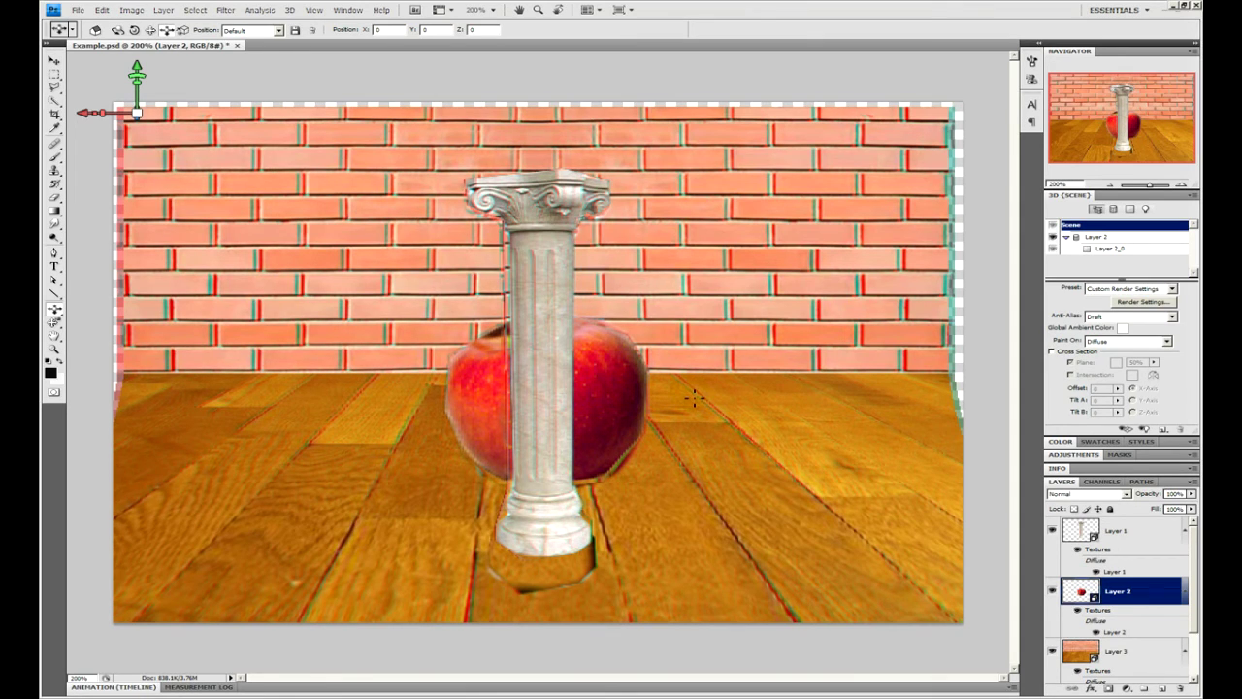
Switch the column layer (Layer 1) to Vertical Interlaced stereo rendering
click(1121, 530)
click(1144, 302)
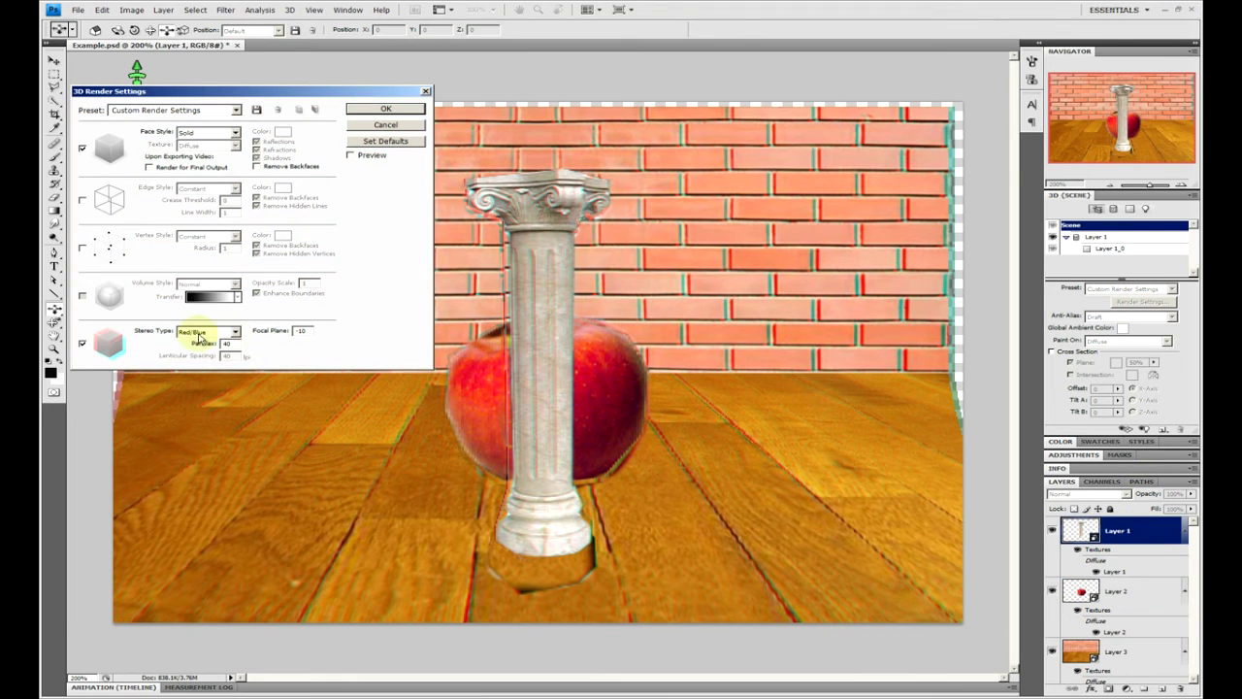
click(230, 332)
click(227, 343)
click(385, 109)
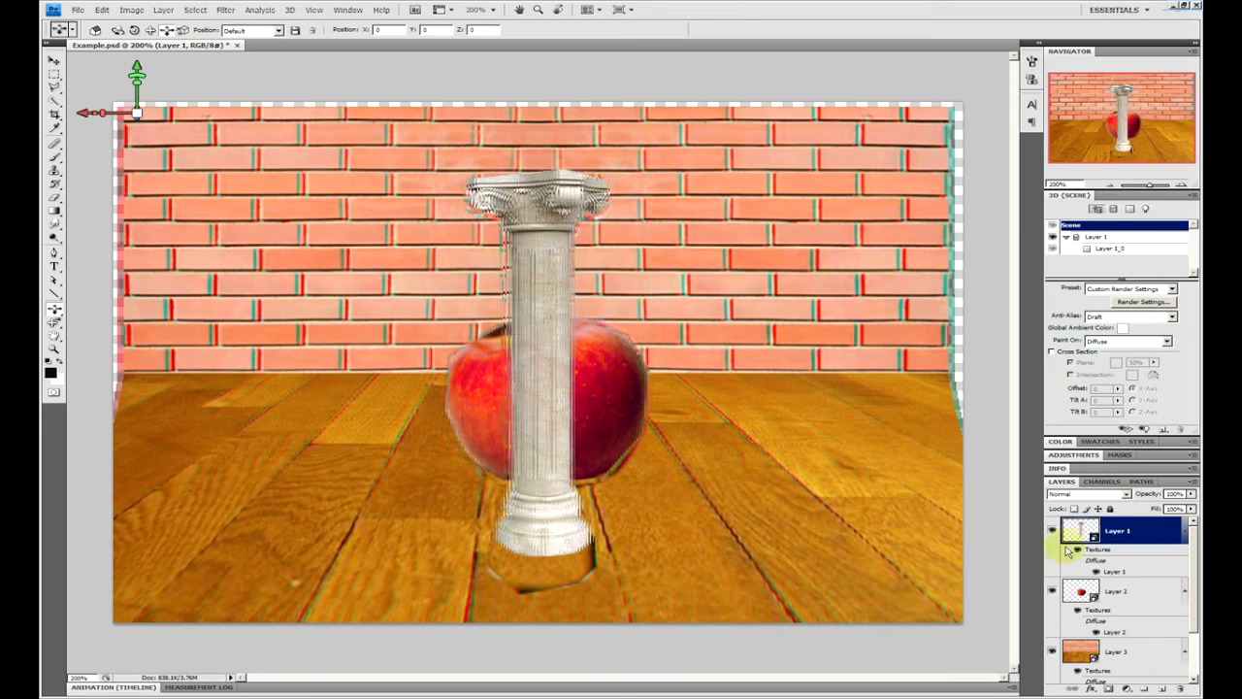
Set the wall-and-floor layer (Layer 3) to Vertical Interlaced stereo rendering
click(1126, 651)
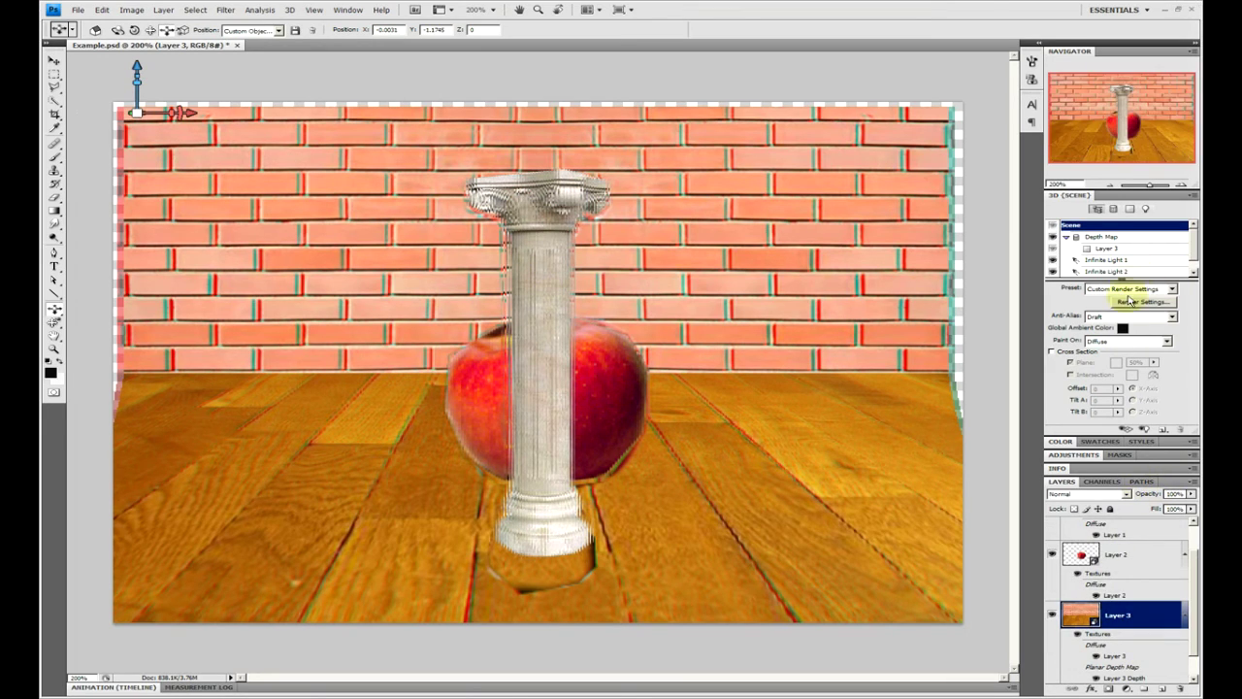
click(1142, 301)
click(229, 333)
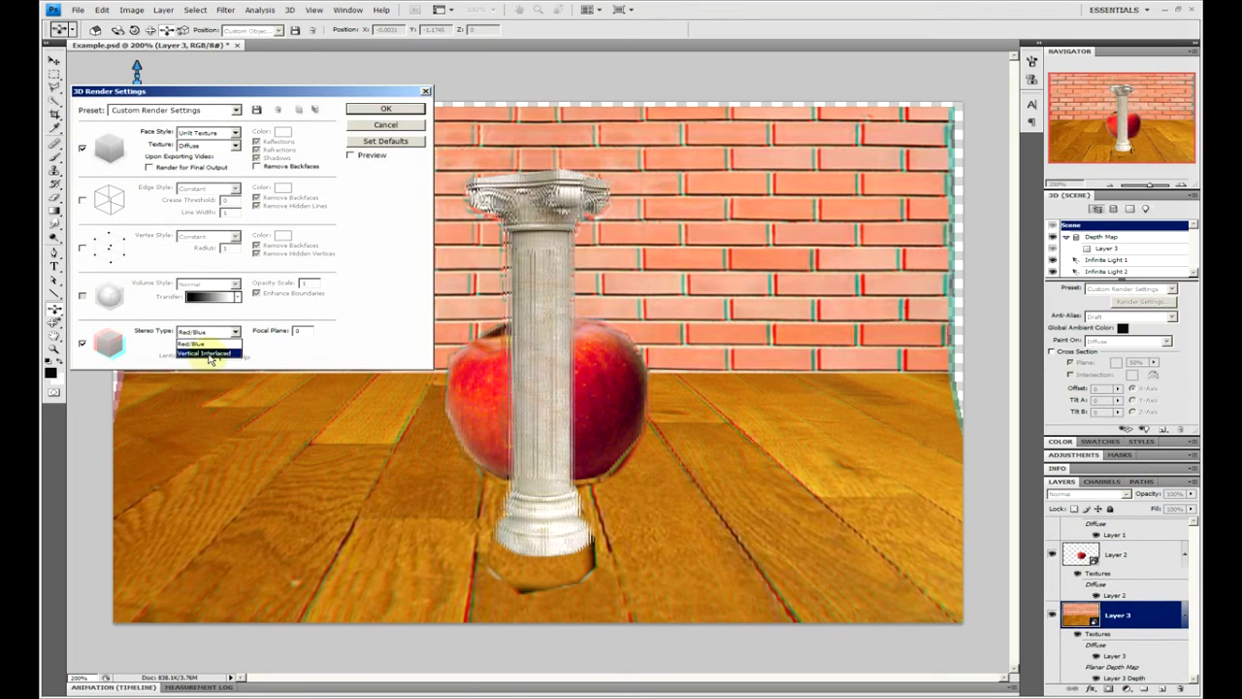
click(220, 343)
click(385, 107)
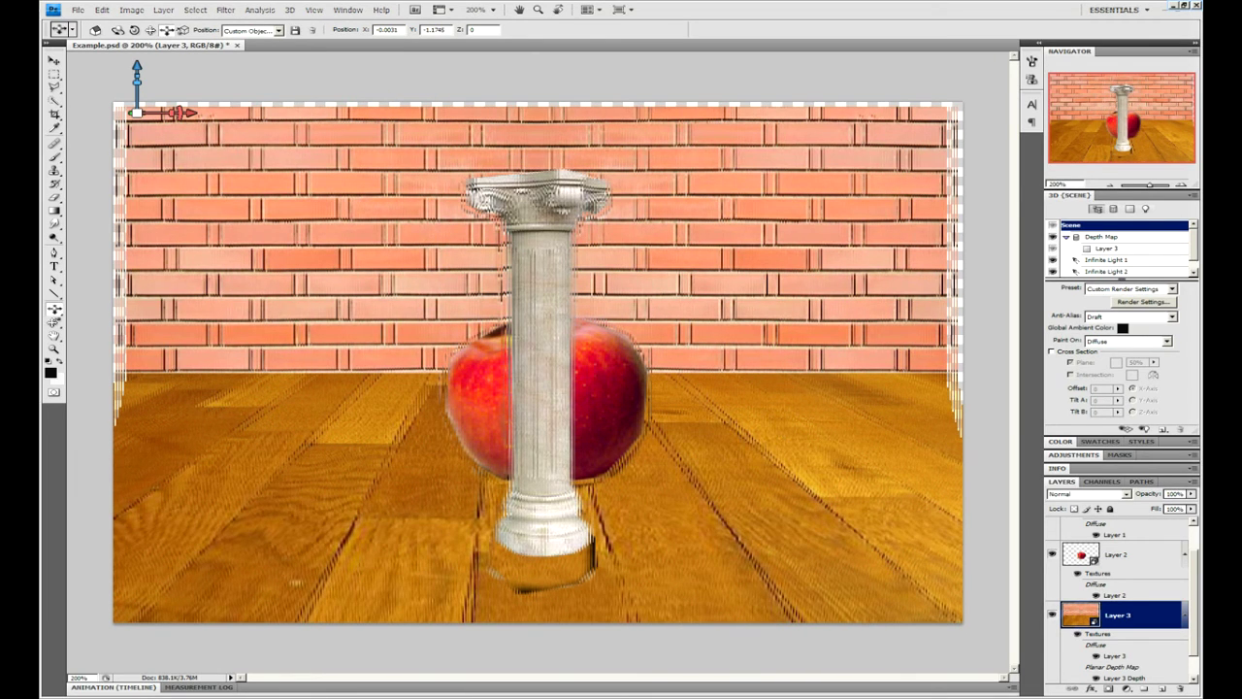
click(56, 115)
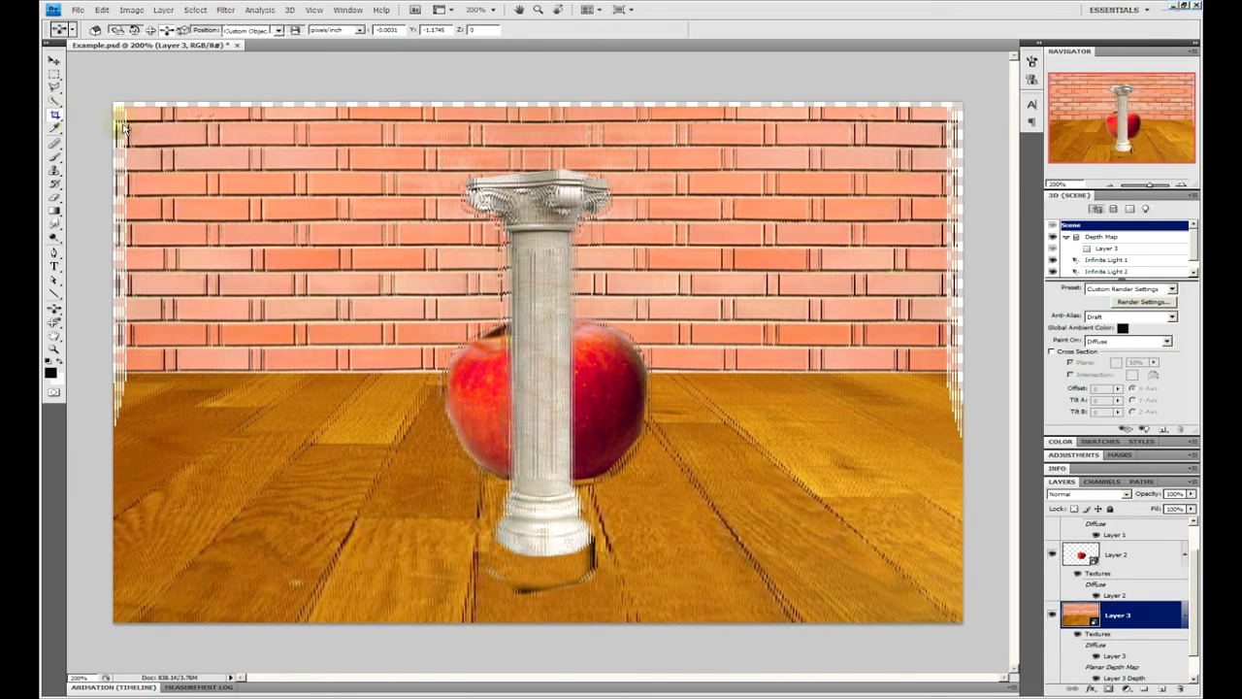
Crop the canvas just inside the image edges to trim the ragged interlaced border
drag(127, 112, 940, 609)
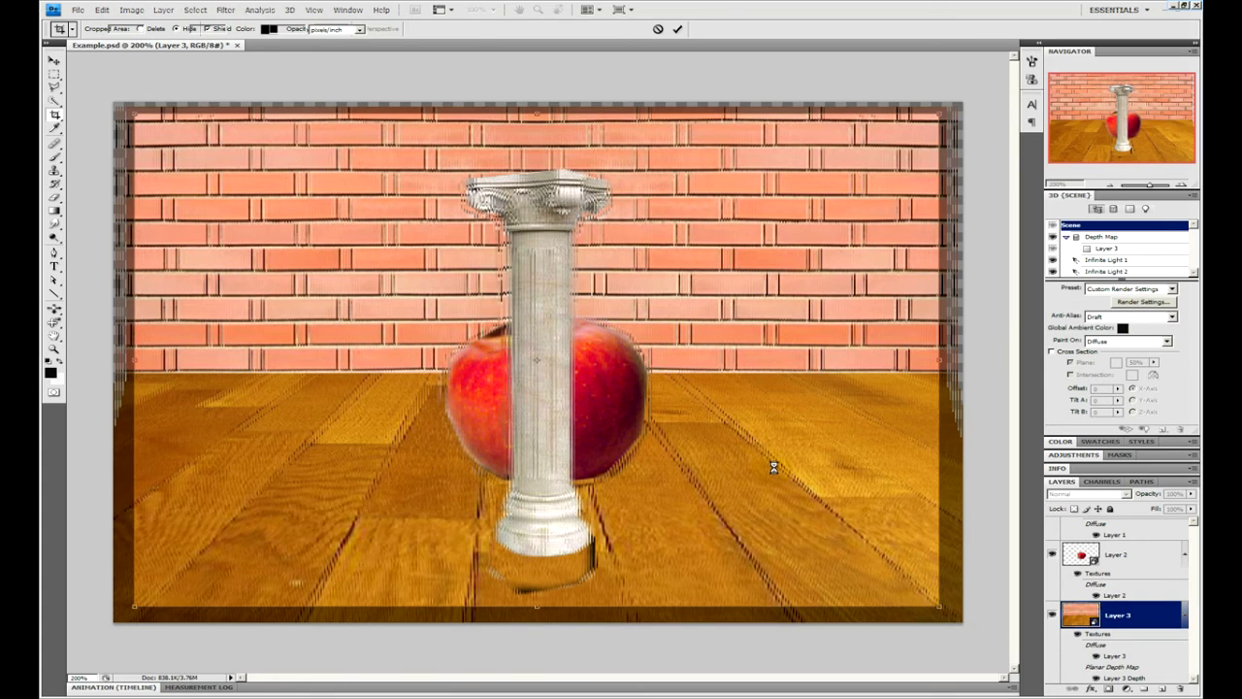
key(Return)
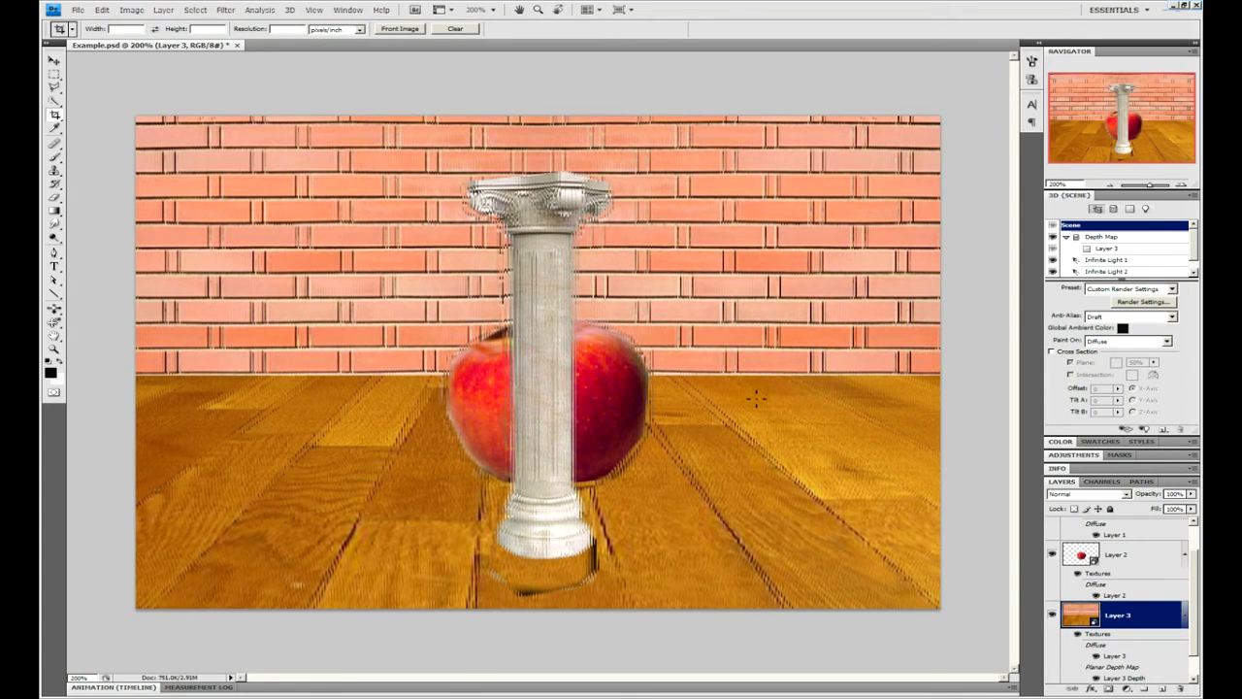